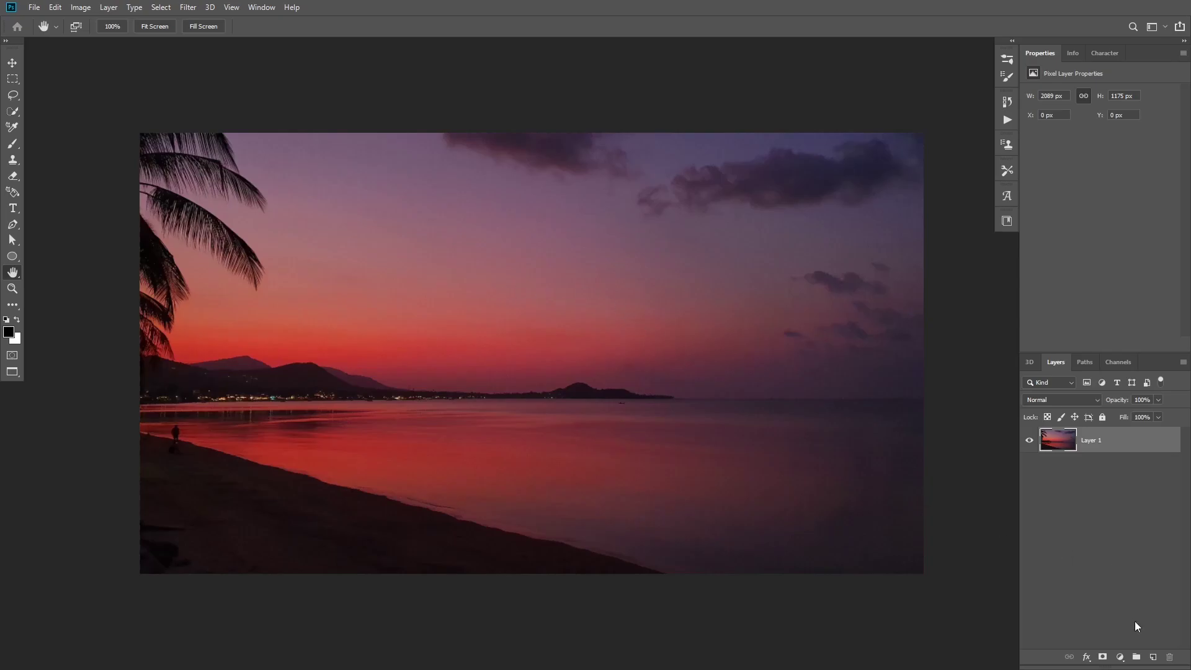
- Add a new empty layer and sample a dark cloud colour with the Brush tool
{"action": "left_click", "coordinate": [1153, 656]}
{"action": "key", "text": "b"}
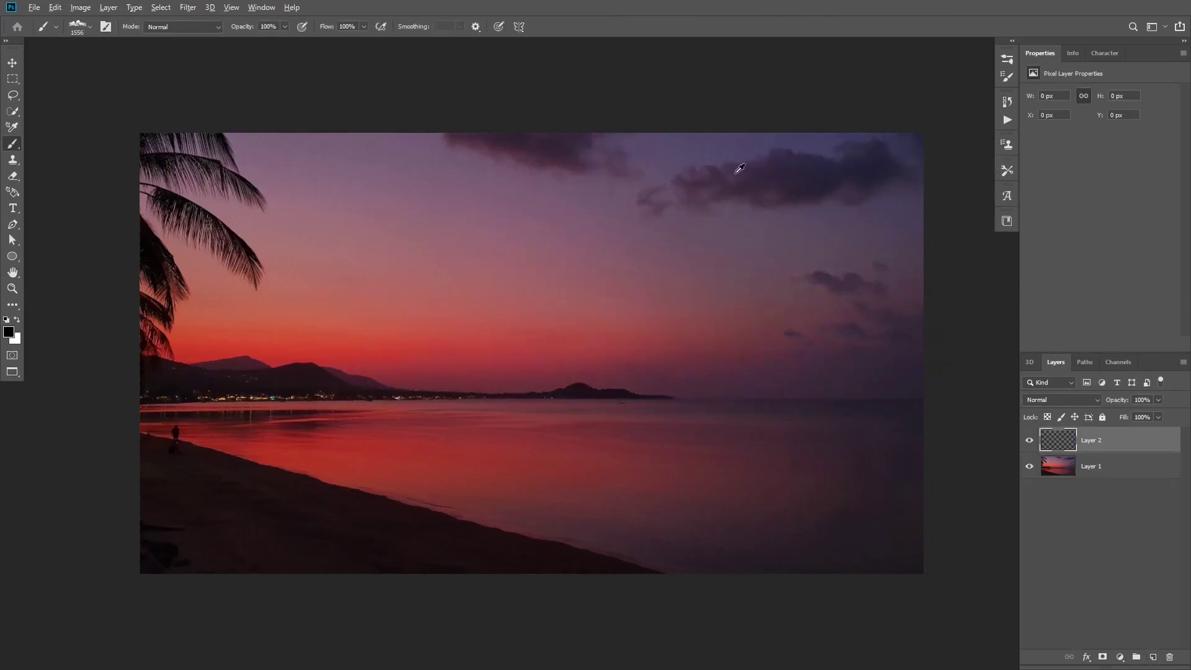
{"action": "left_click", "coordinate": [762, 178]}
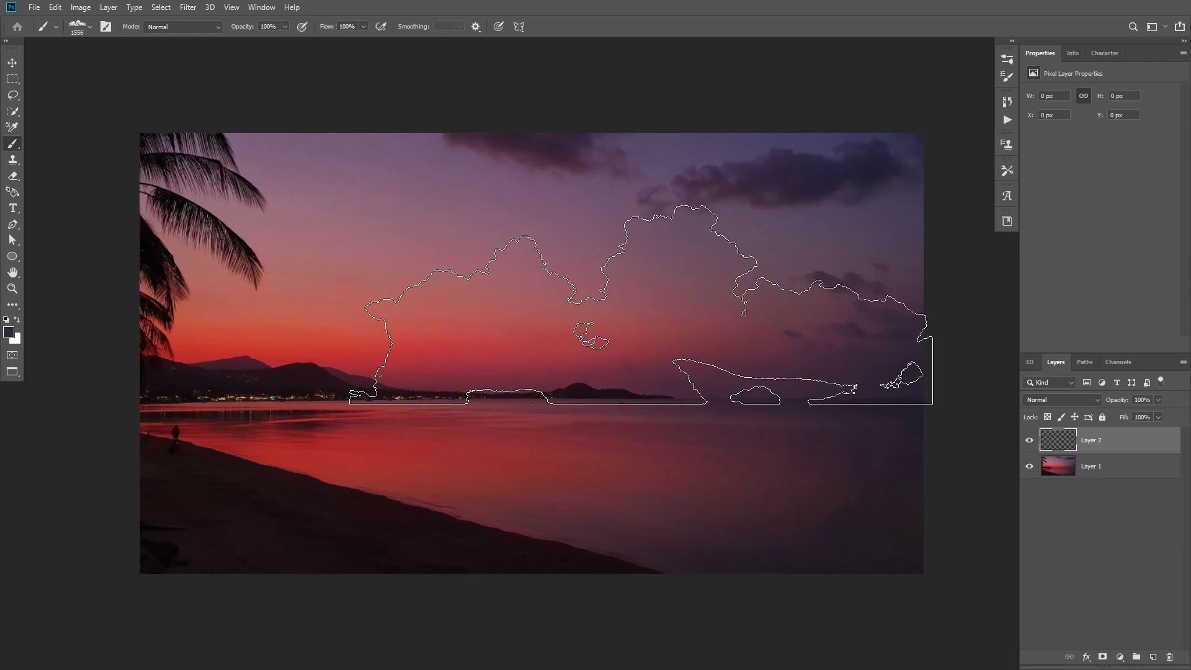
- Choose the Cloud 5 brush preset and stamp dark purple clouds across the sky
{"action": "key", "text": "h"}
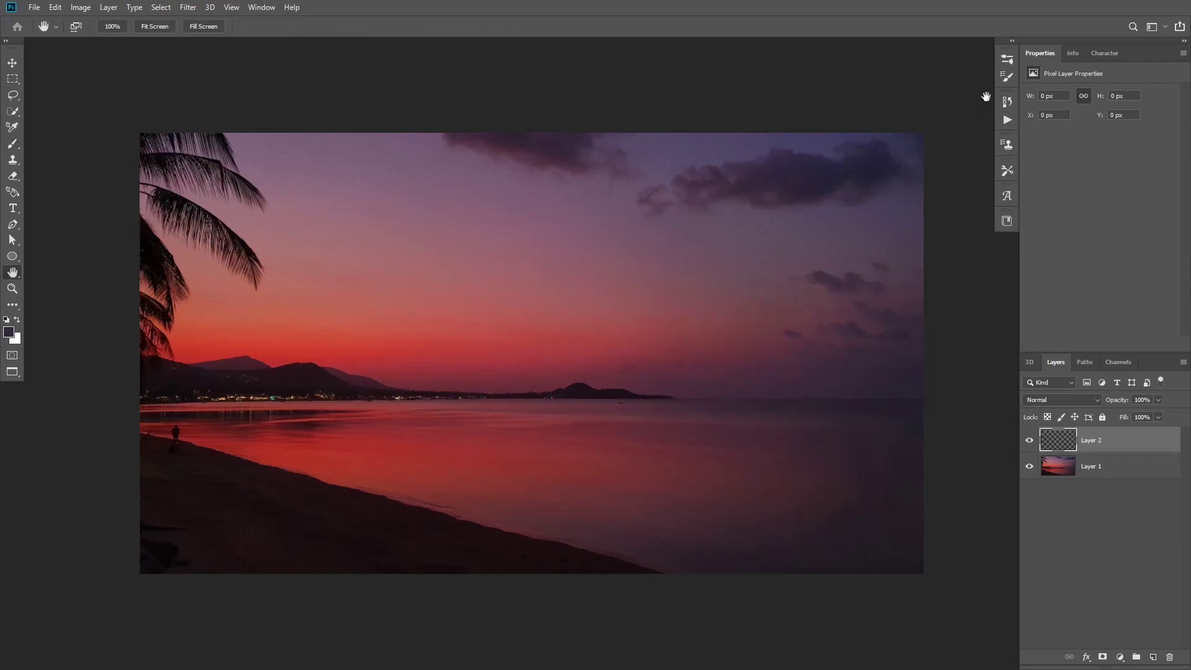
{"action": "left_click", "coordinate": [1007, 77]}
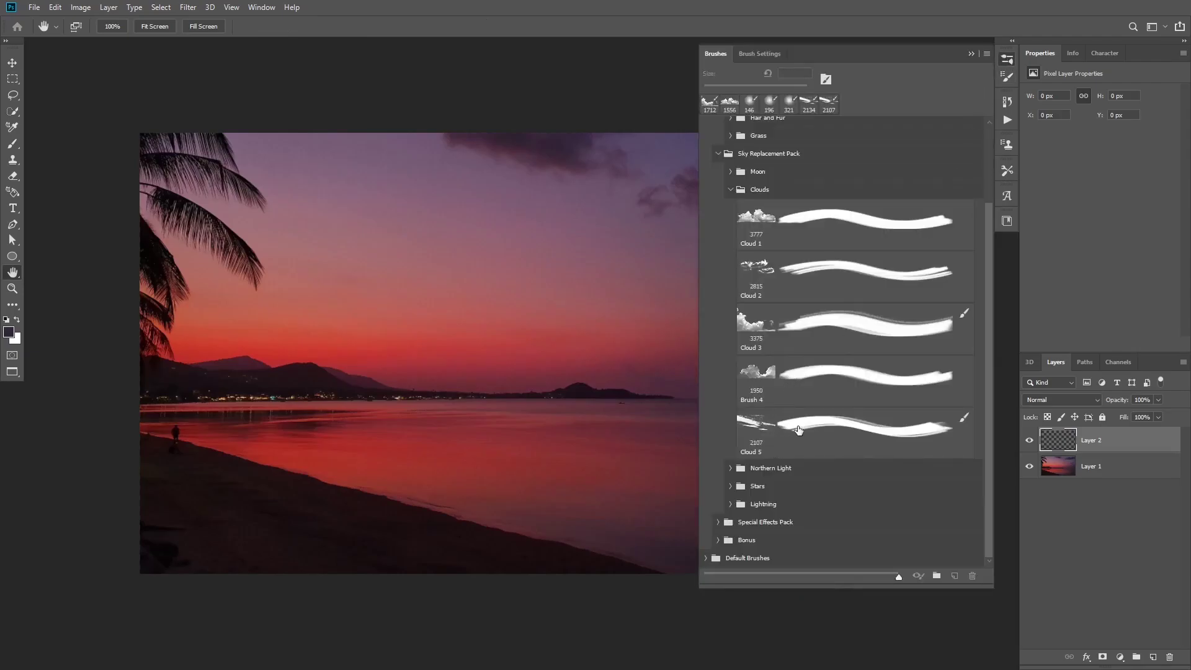
{"action": "left_click", "coordinate": [764, 425]}
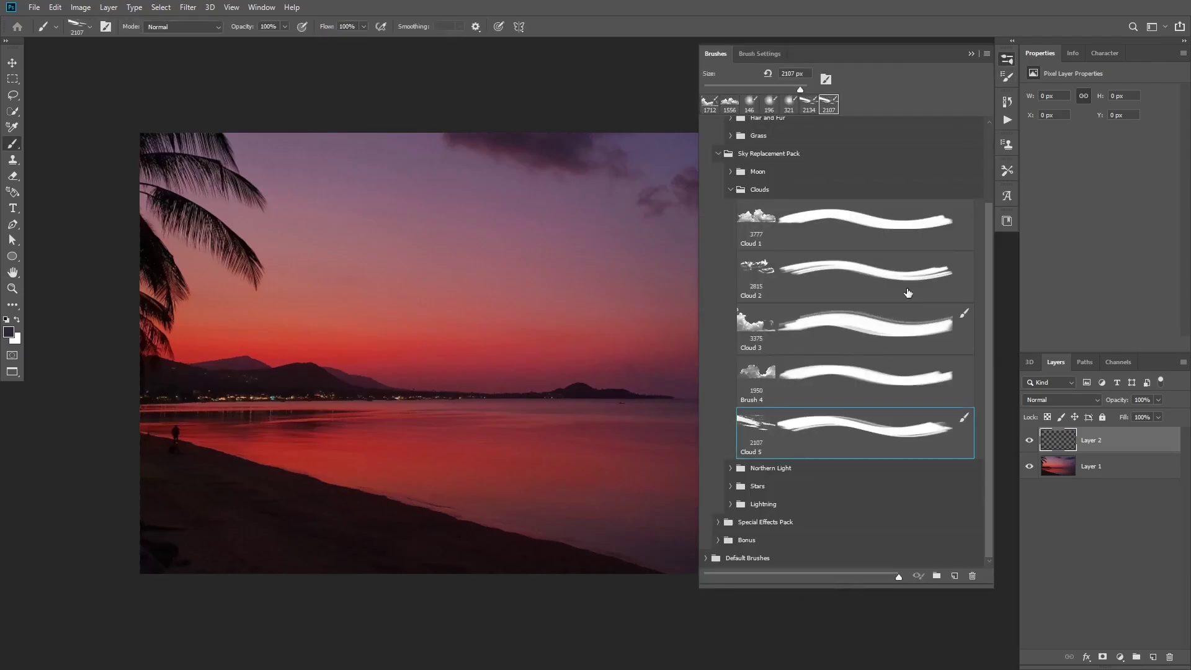
{"action": "left_click", "coordinate": [1007, 75]}
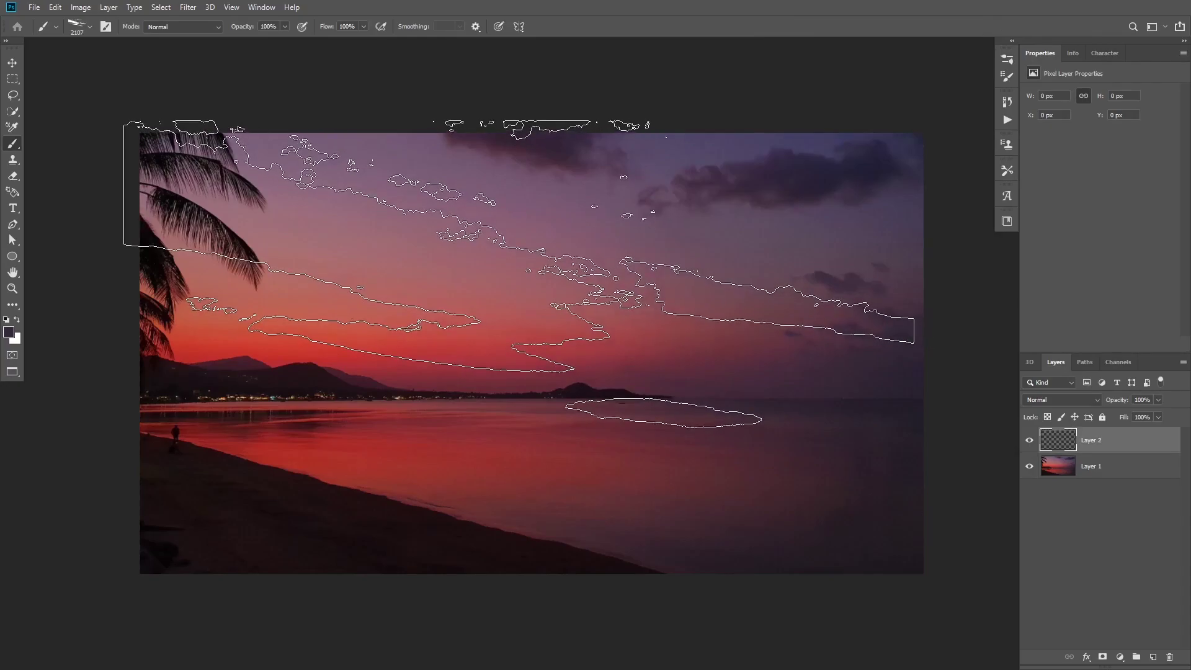
{"action": "left_click", "coordinate": [528, 282]}
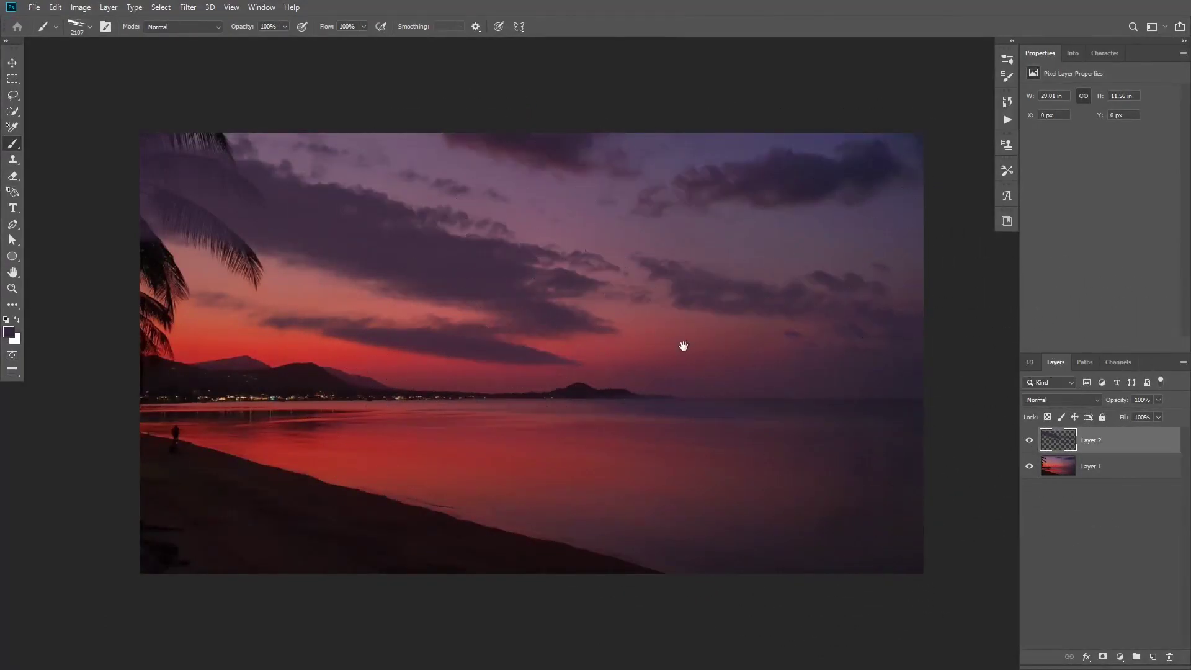
- Delete Layer 2 and add a #35263b Solid Color fill layer, selecting its mask
{"action": "key", "text": "space"}
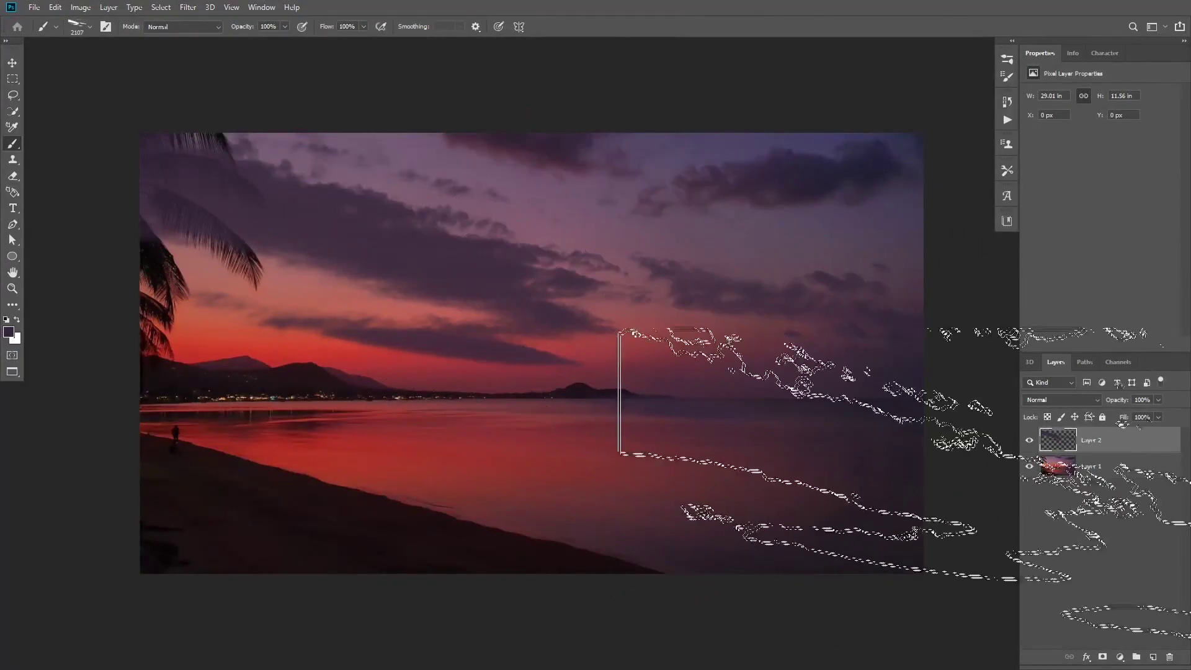
{"action": "left_click", "coordinate": [1170, 657]}
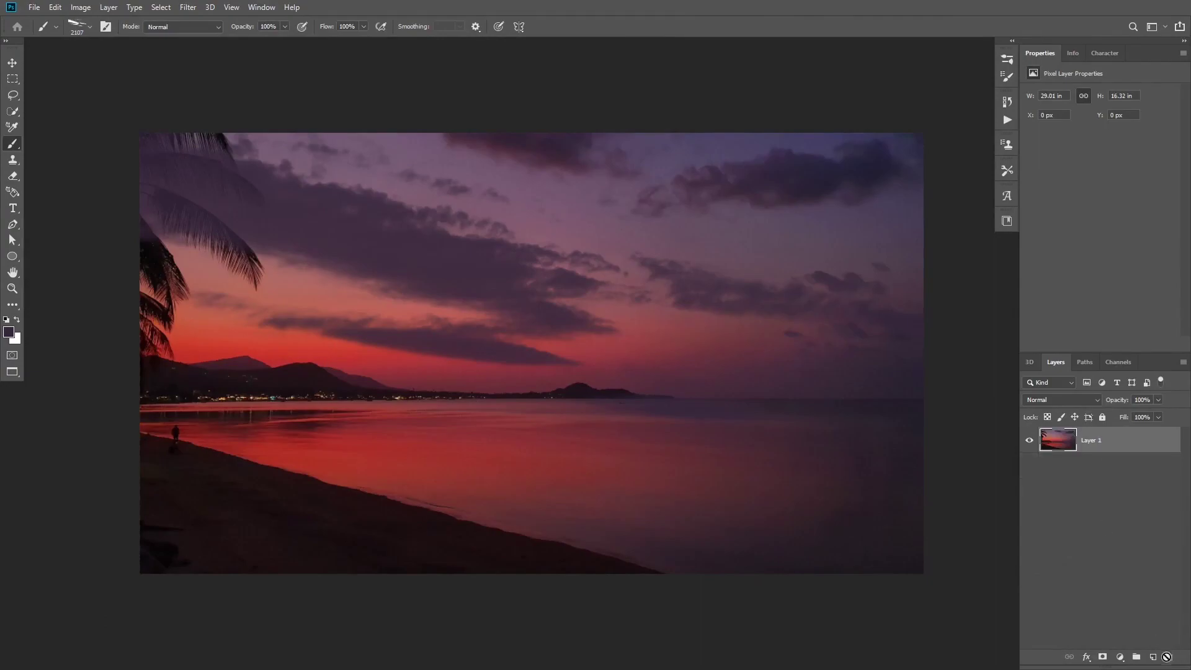
{"action": "left_click", "coordinate": [1120, 657]}
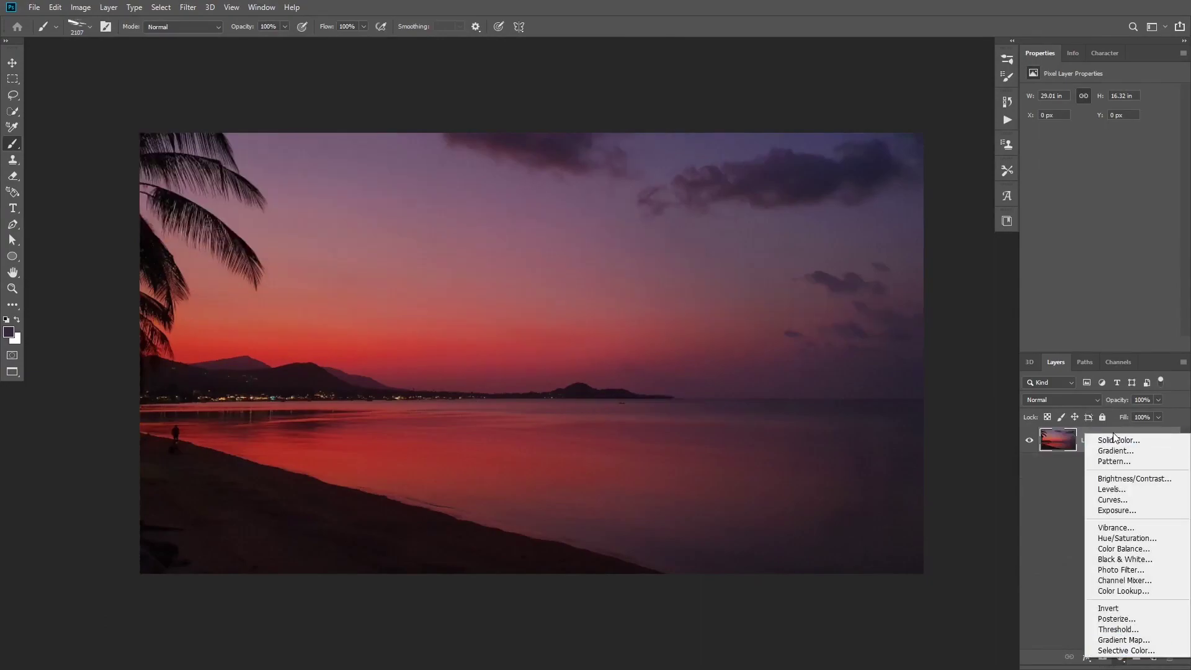
{"action": "left_click", "coordinate": [1117, 438]}
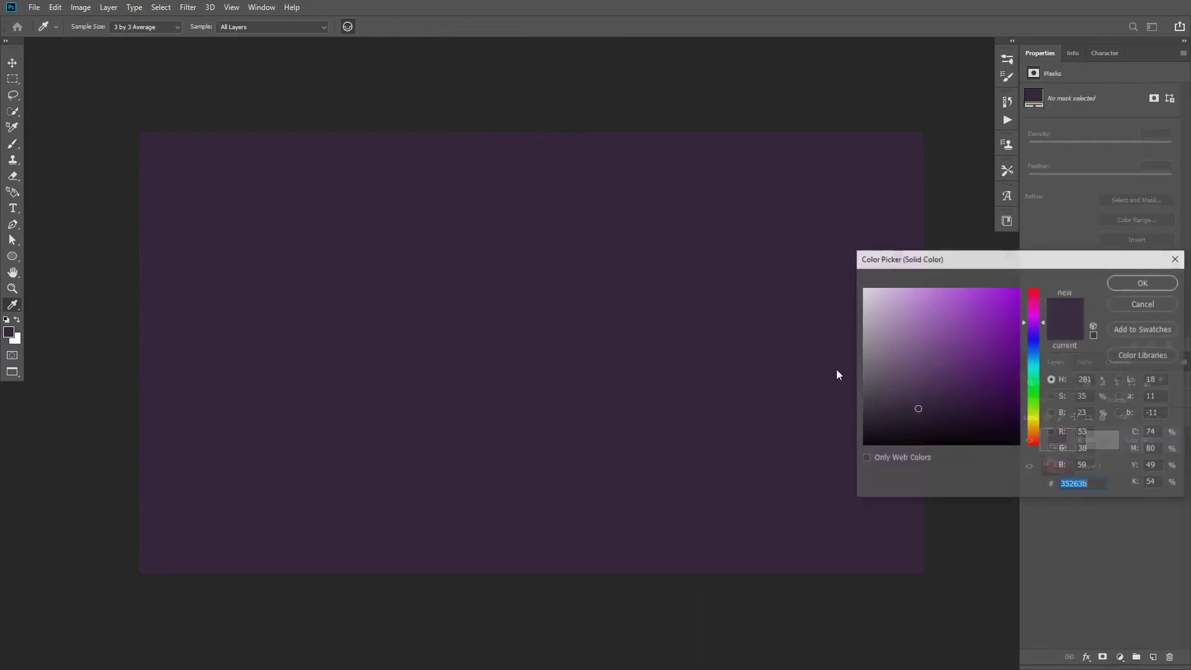
{"action": "left_click", "coordinate": [1119, 283]}
{"action": "left_click", "coordinate": [1095, 438]}
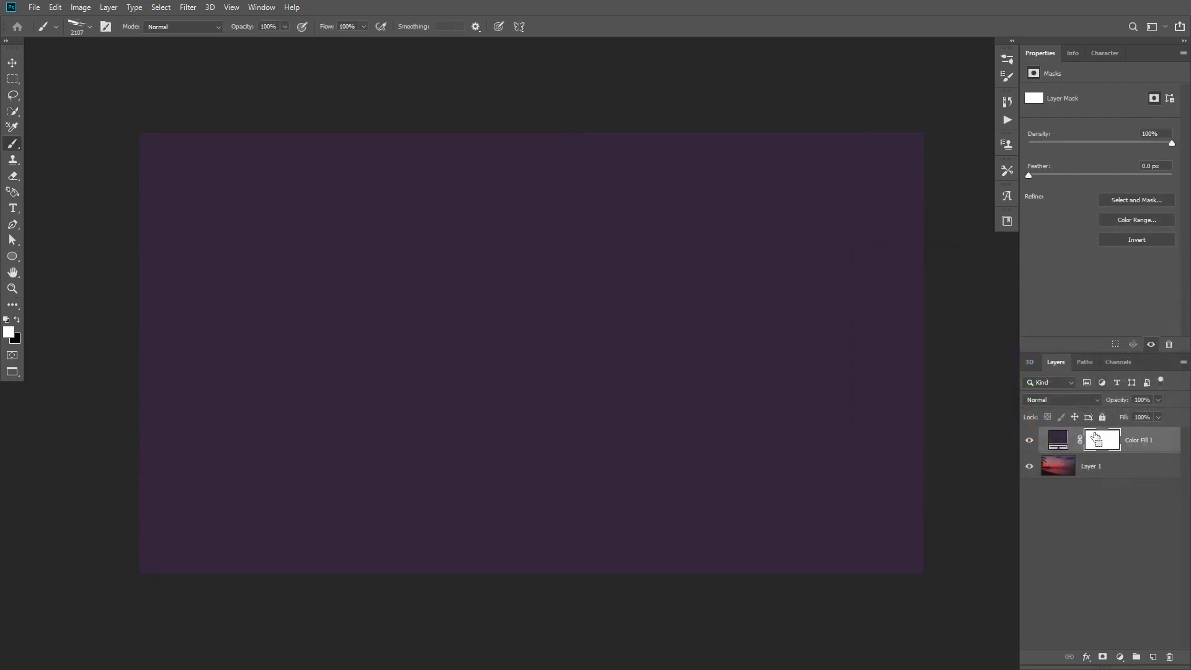
- Invert the Color Fill 1 mask, fill a cloud-shaped selection with white, then deselect
{"action": "key", "text": "ctrl+i"}
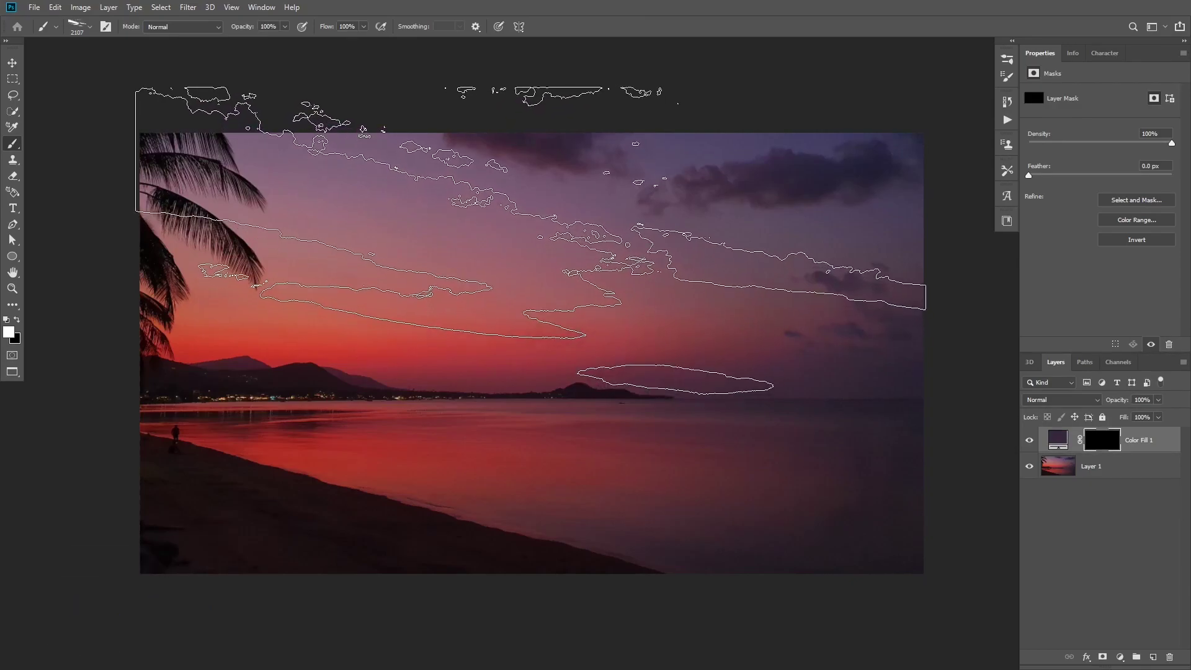
{"action": "key", "text": "alt+BackSpace"}
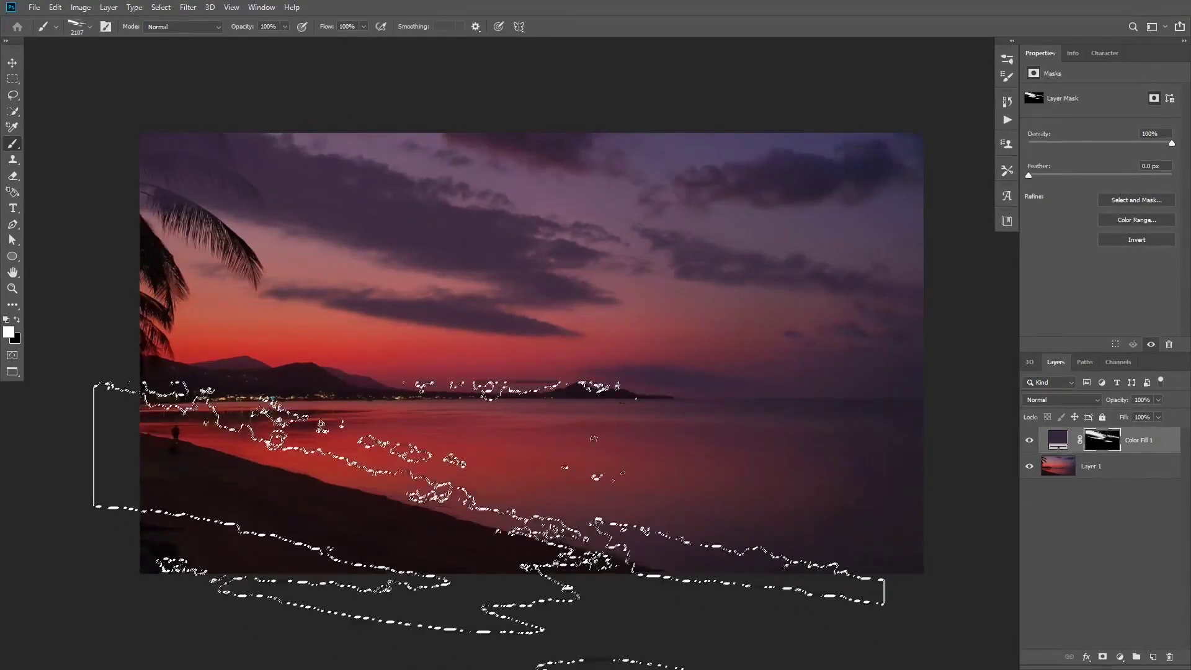
{"action": "key", "text": "ctrl+d"}
{"action": "key", "text": "h"}
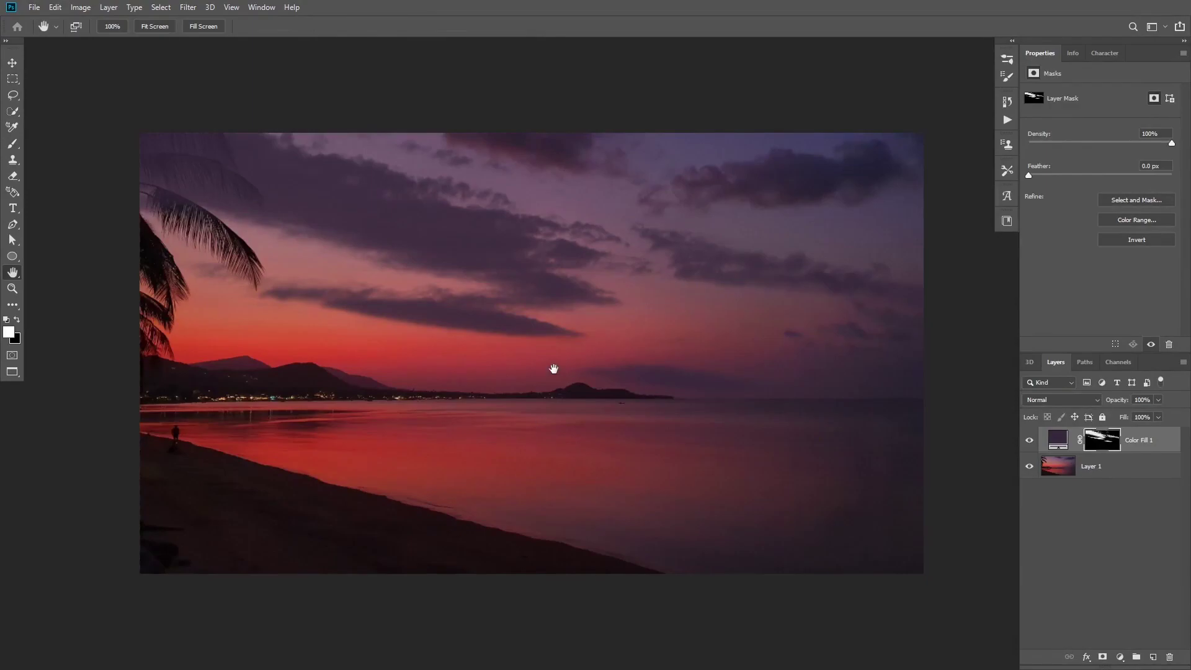
- Resample a dark cloud for the Color Fill 1 colour and darken it to #271a29
{"action": "double_click", "coordinate": [1058, 440]}
{"action": "mouse_move", "coordinate": [939, 392]}
{"action": "left_mouse_down"}
{"action": "mouse_move", "coordinate": [950, 381]}
{"action": "mouse_move", "coordinate": [981, 390]}
{"action": "left_mouse_up"}
{"action": "left_click", "coordinate": [516, 139]}
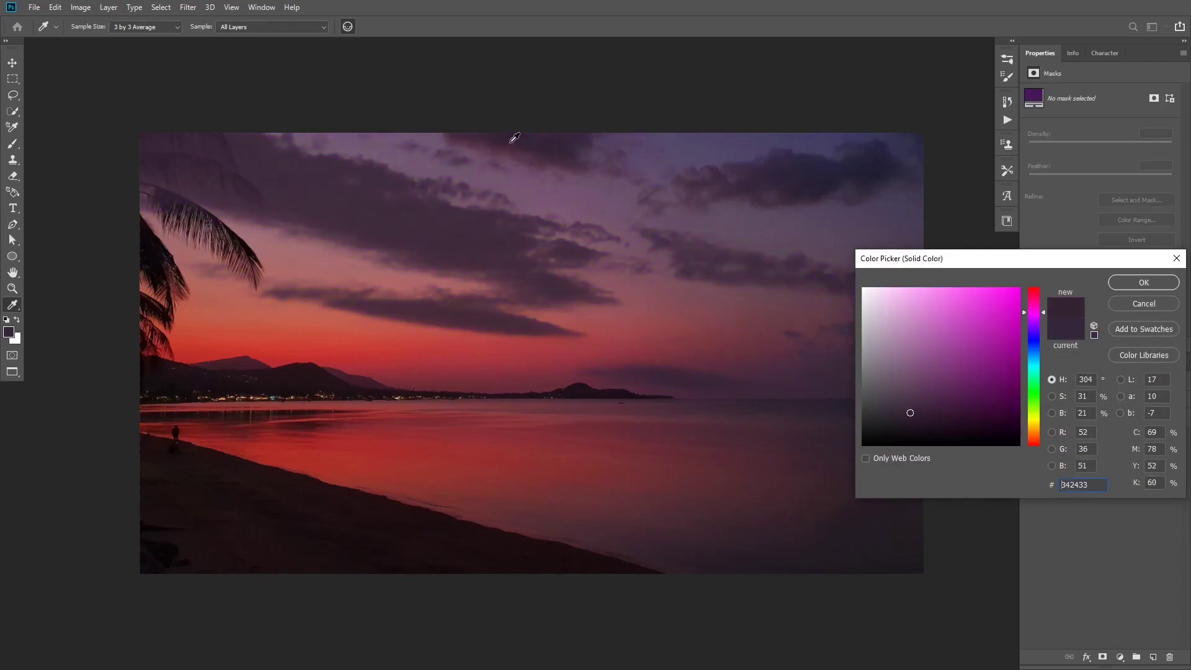
{"action": "left_click", "coordinate": [920, 425]}
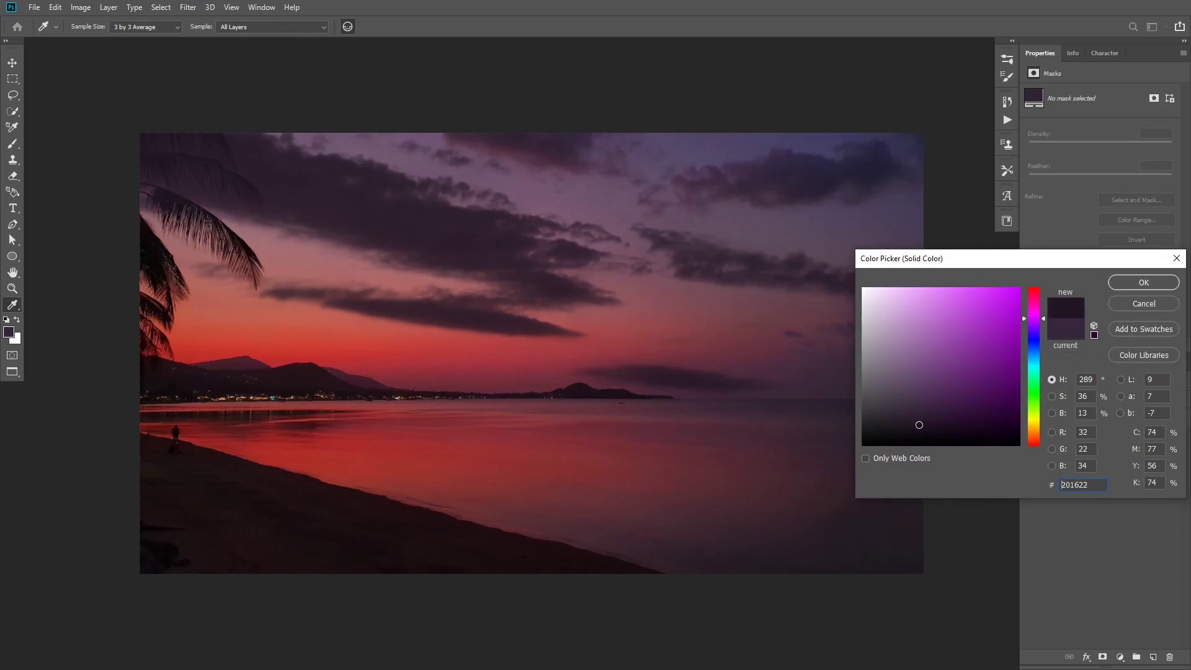
{"action": "left_click", "coordinate": [821, 175]}
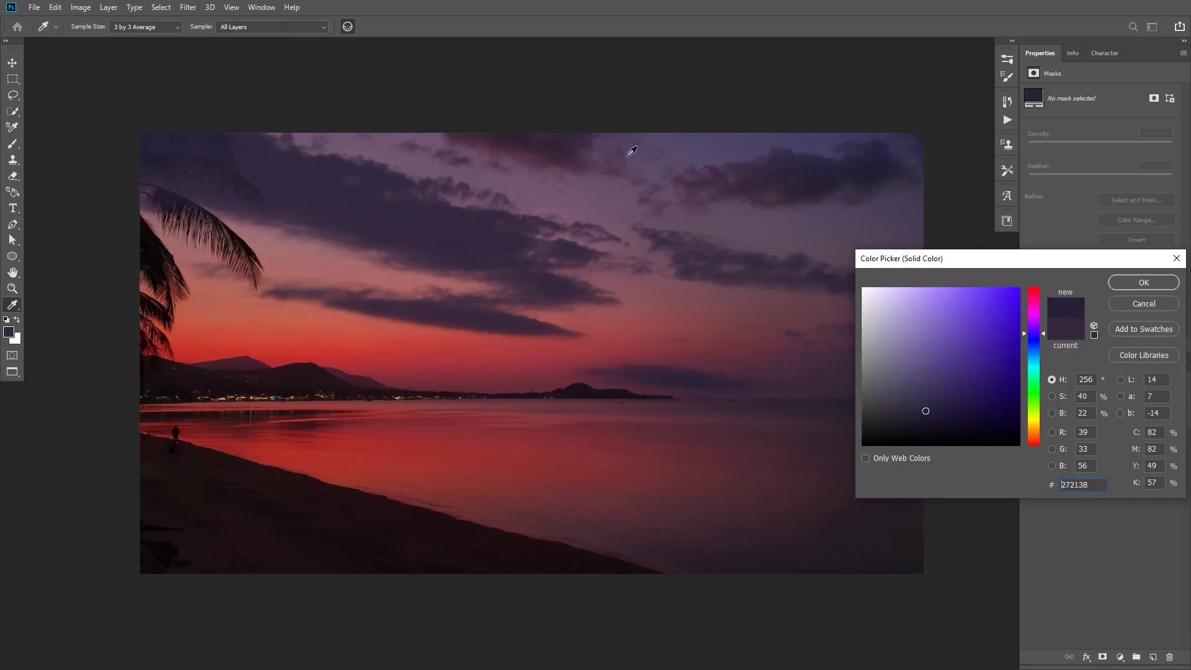
{"action": "left_click", "coordinate": [562, 143]}
{"action": "left_click", "coordinate": [564, 146]}
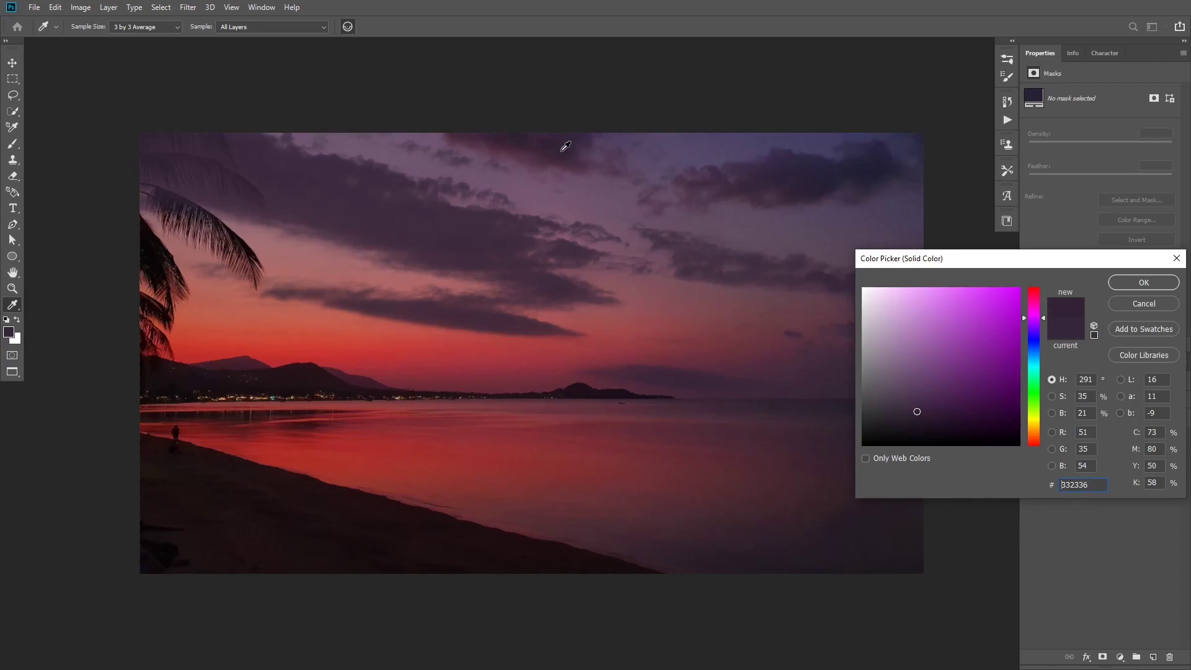
{"action": "left_click_drag", "start_coordinate": [917, 414], "coordinate": [919, 420]}
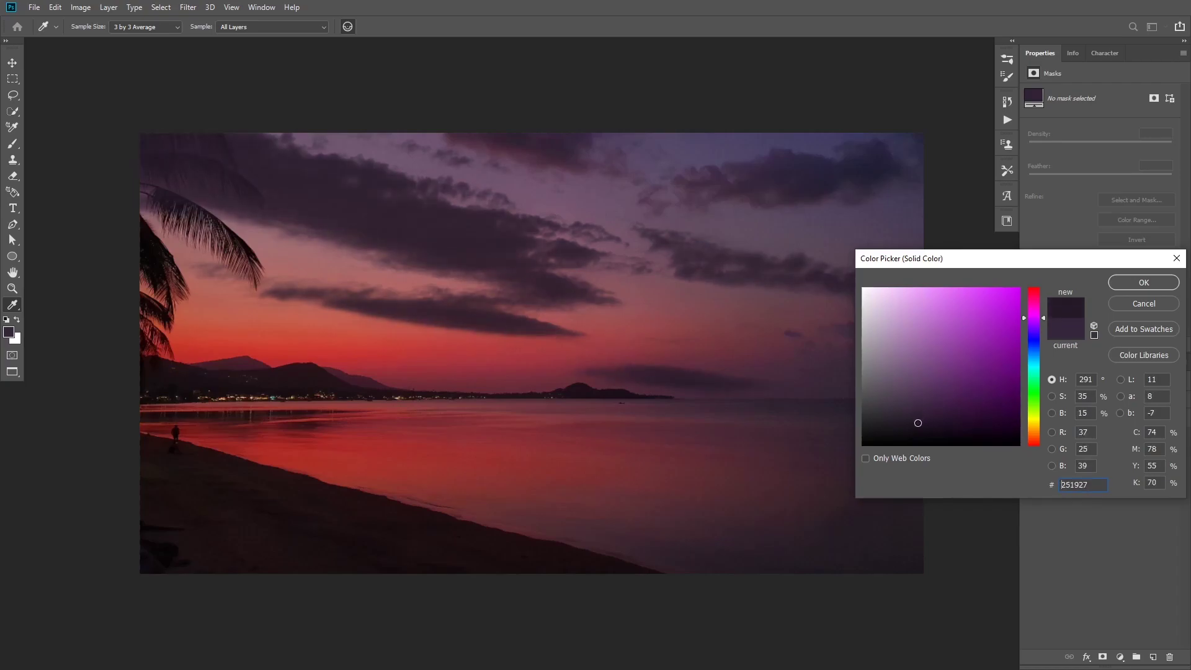
{"action": "left_click", "coordinate": [1151, 288]}
- Zoom into the upper-left sky and toggle the cloud fill's visibility to compare
{"action": "key", "text": "h"}
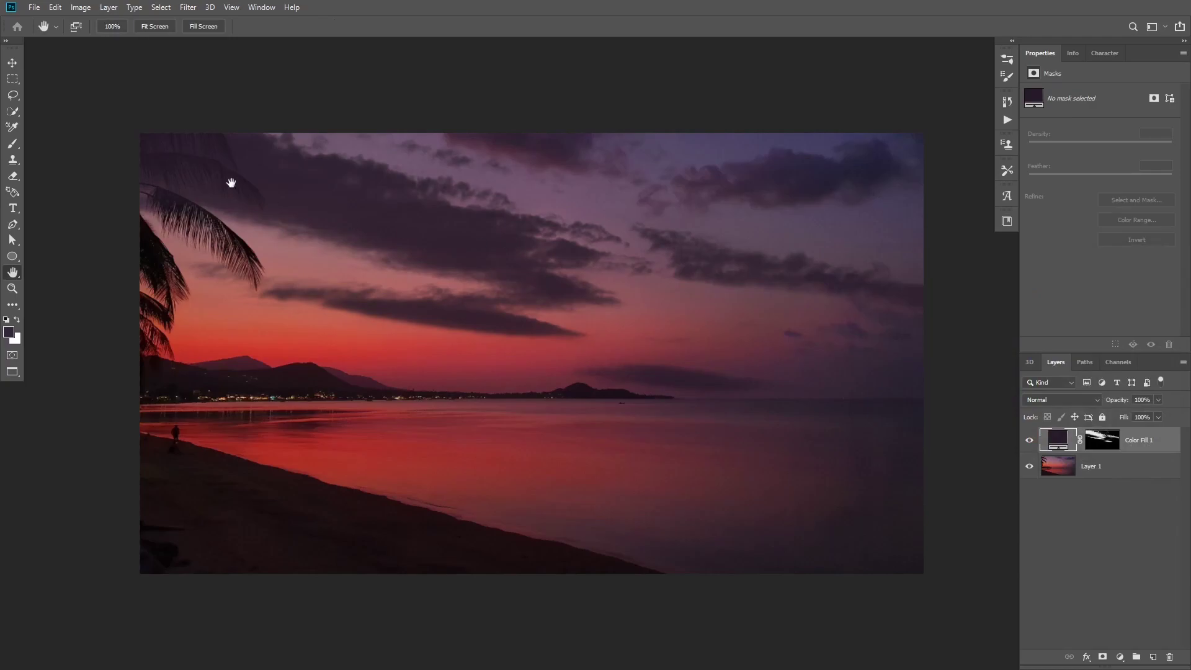
{"action": "scroll", "coordinate": [186, 166], "scroll_direction": "up", "scroll_amount": 3}
{"action": "left_click_drag", "start_coordinate": [240, 159], "coordinate": [256, 207]}
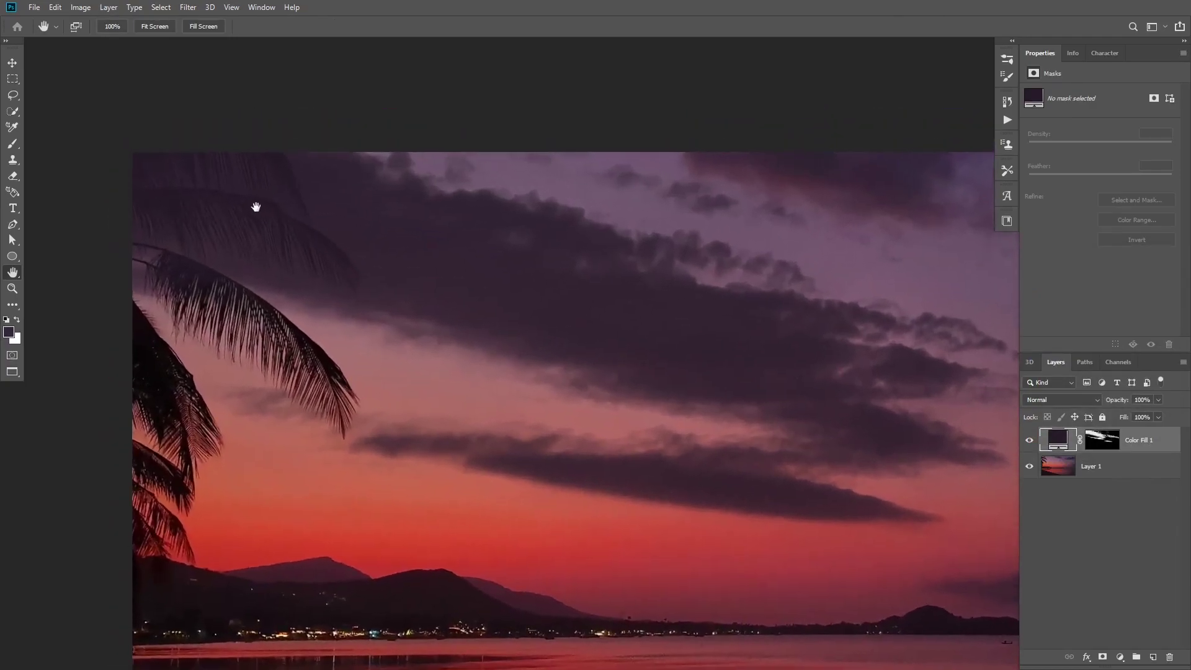
{"action": "left_click", "coordinate": [1030, 440]}
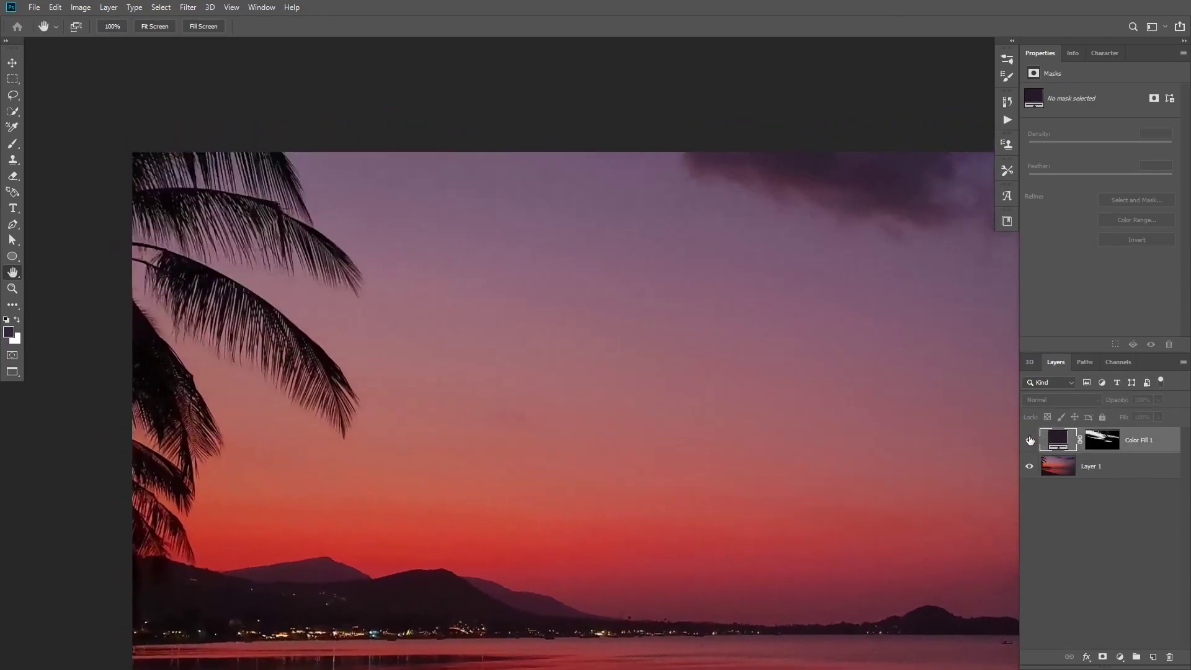
{"action": "left_click", "coordinate": [1030, 439]}
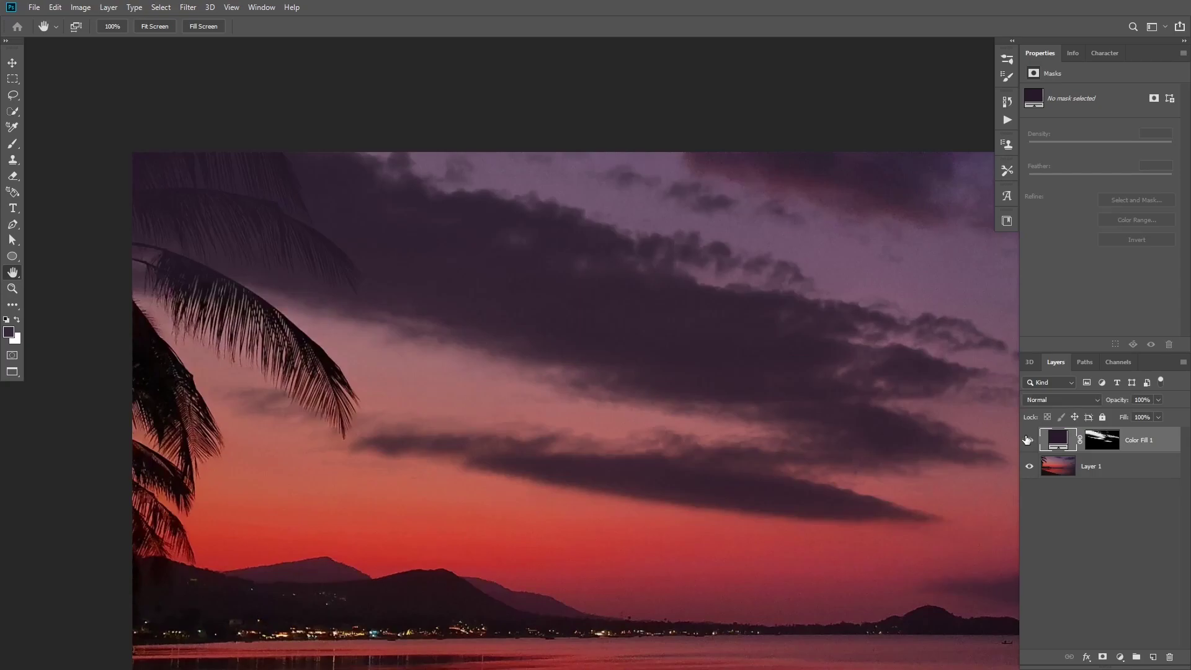
- Split the Underlying Layer black blend slider to 7/59 in Blending Options and apply
{"action": "double_click", "coordinate": [1160, 452]}
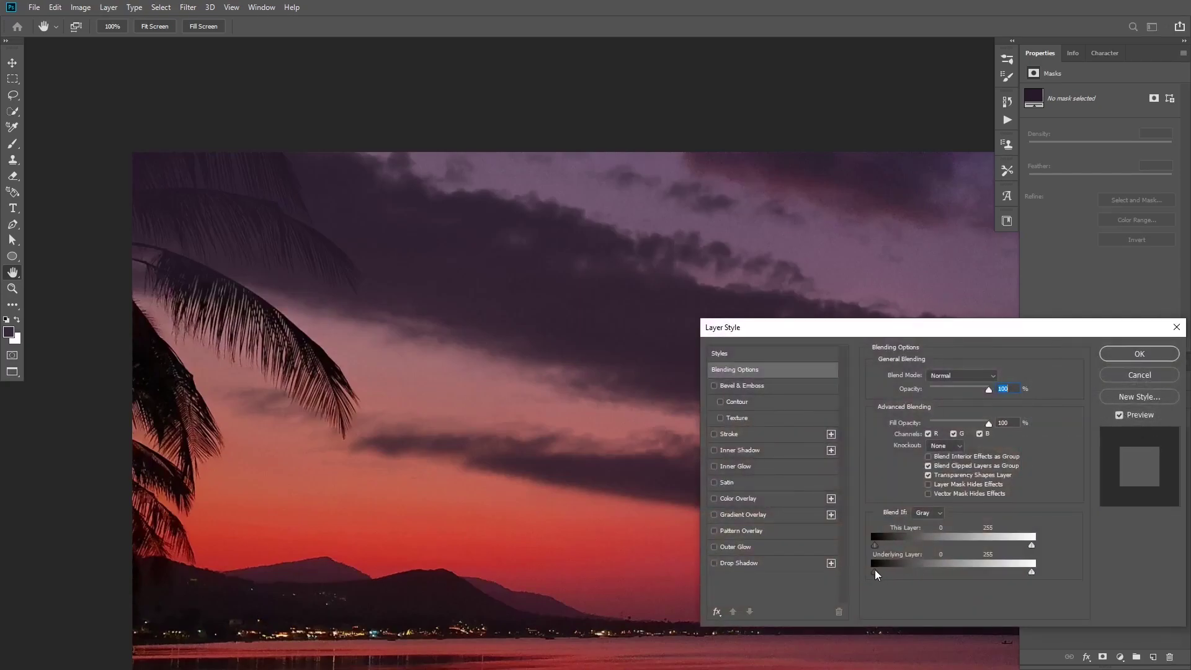
{"action": "left_click_drag", "start_coordinate": [875, 572], "coordinate": [925, 574]}
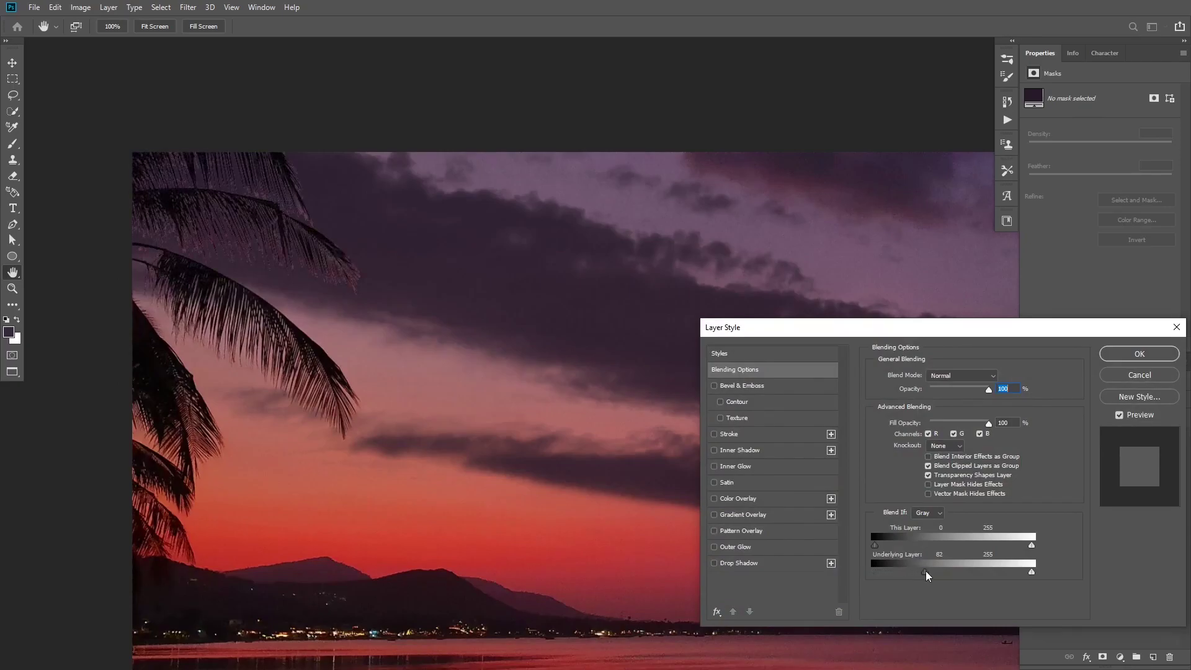
{"action": "key", "text": "alt"}
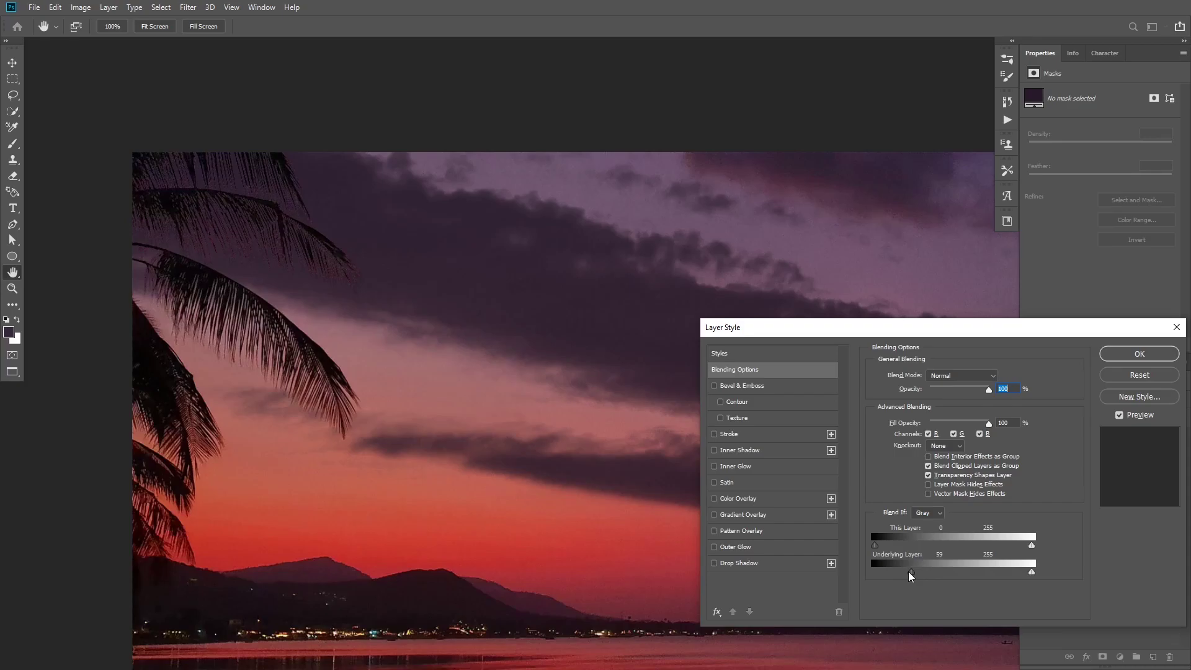
{"action": "left_click_drag", "start_coordinate": [908, 572], "coordinate": [903, 572]}
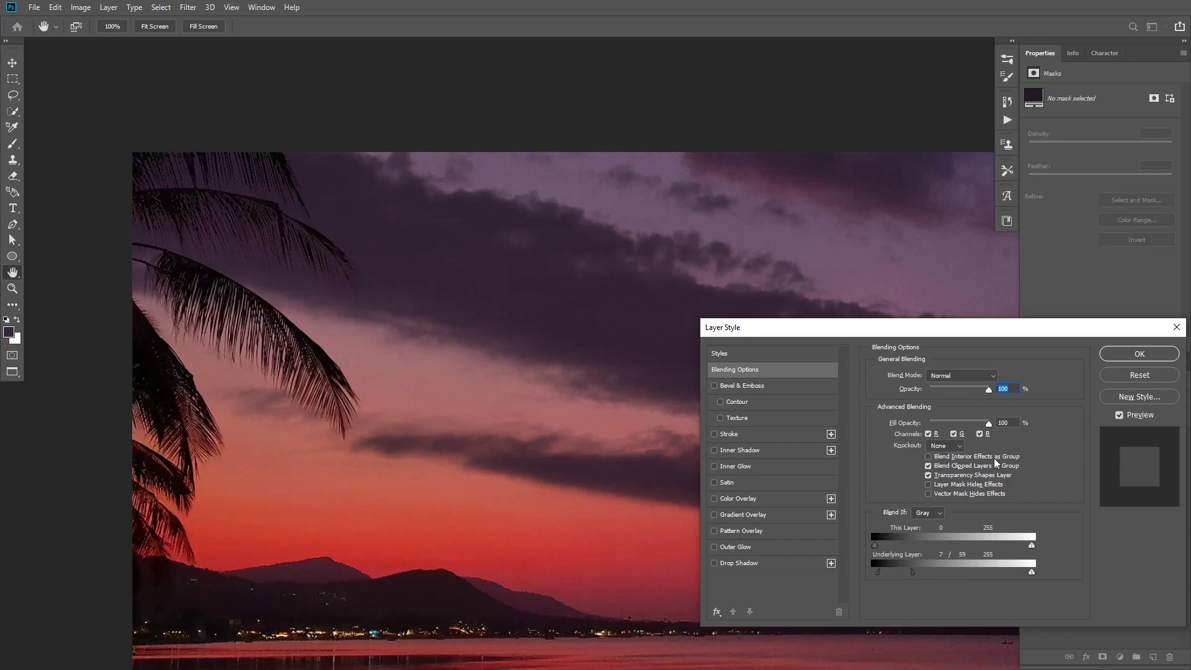
{"action": "left_click", "coordinate": [1133, 355]}
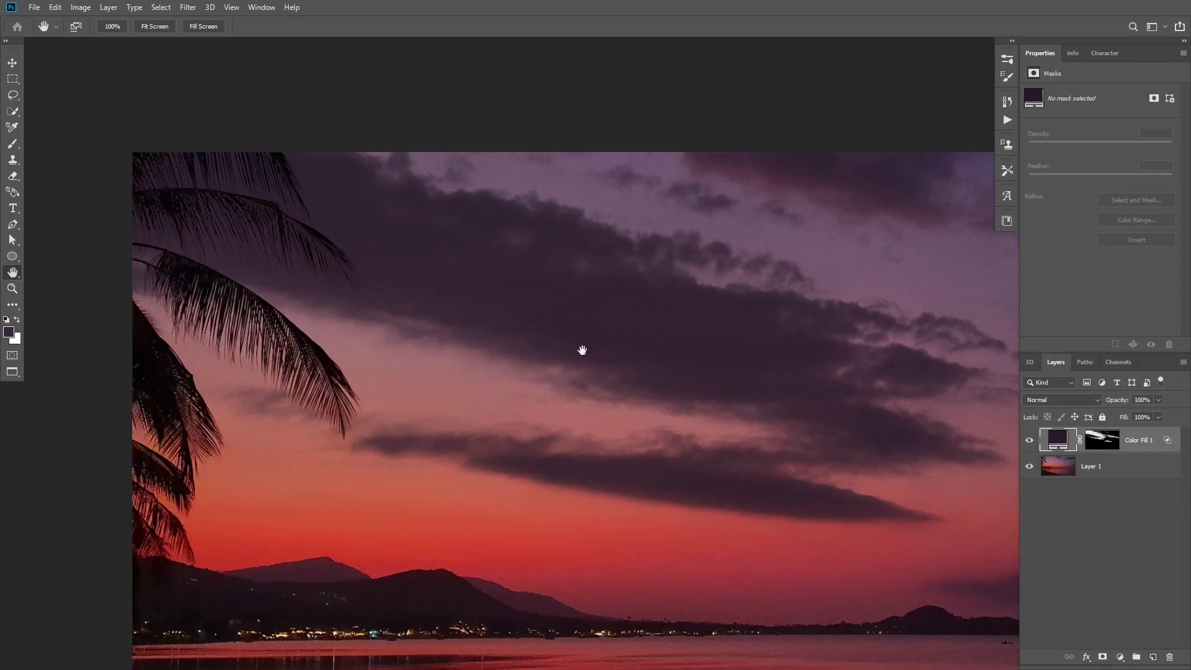
{"action": "scroll", "coordinate": [476, 287], "scroll_direction": "down", "scroll_amount": 3}
- Pan down and zoom out until the shoreline and the whole beach photo are visible
{"action": "left_click_drag", "start_coordinate": [473, 274], "coordinate": [397, 211]}
{"action": "scroll", "coordinate": [434, 255], "scroll_direction": "down", "scroll_amount": 2}
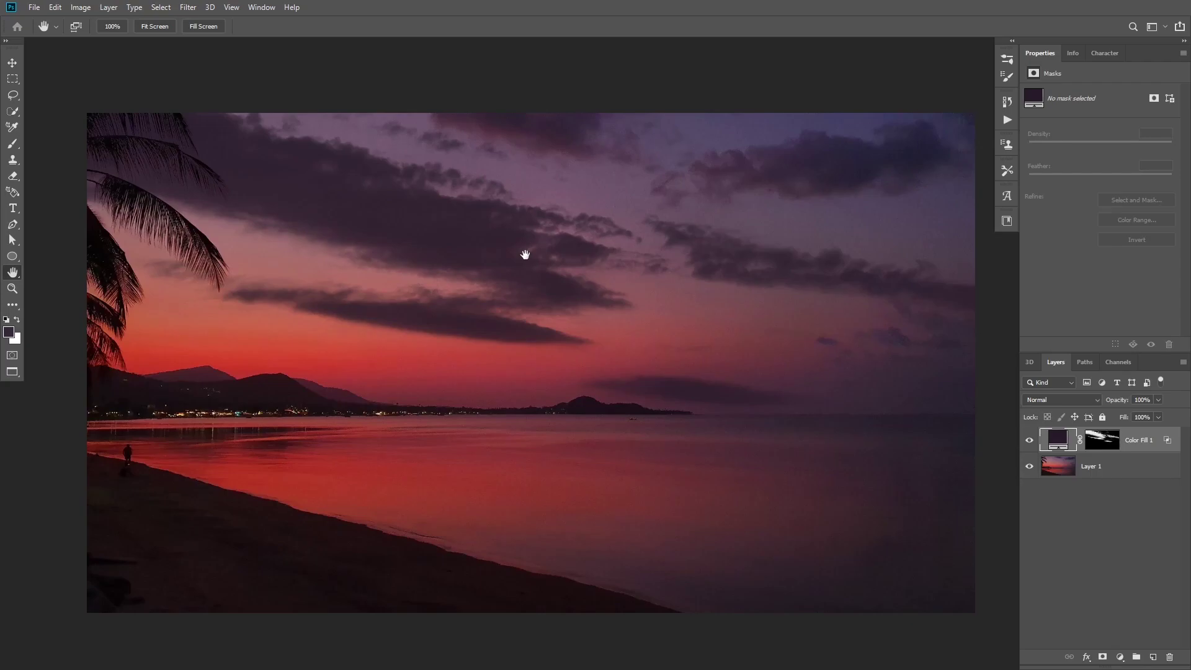
- Add a Normal-mode Drop Shadow to Color Fill 1 using red #cd3b2f sampled from the sky
{"action": "double_click", "coordinate": [1146, 454]}
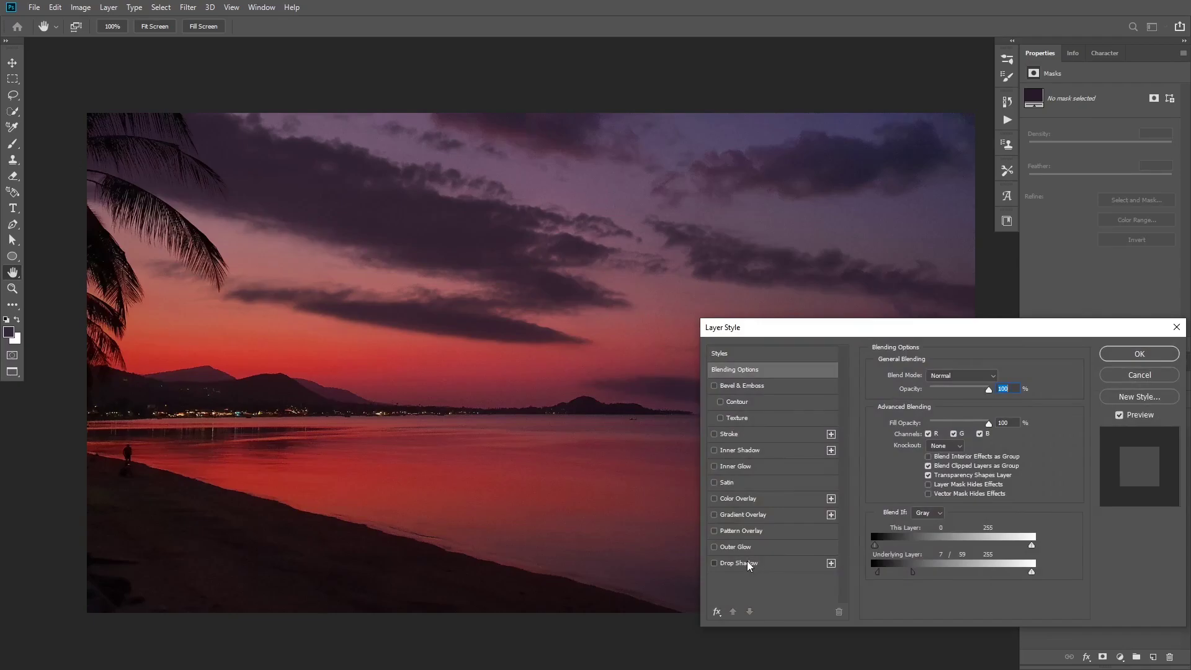
{"action": "left_click", "coordinate": [749, 563]}
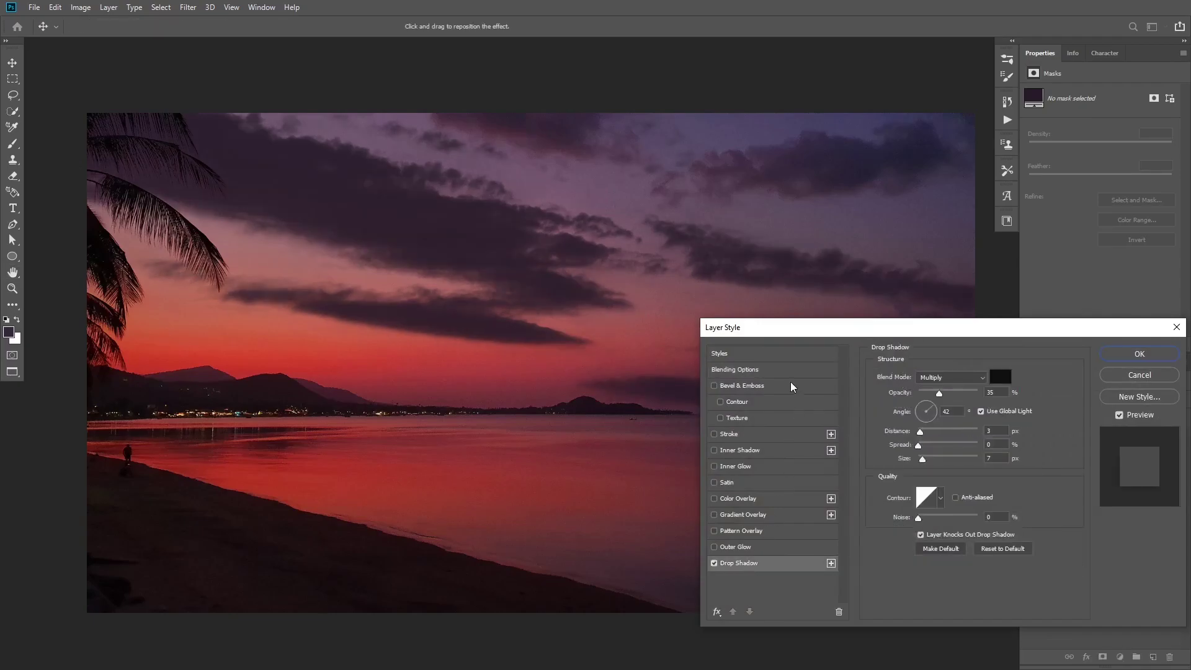
{"action": "left_click_drag", "start_coordinate": [924, 332], "coordinate": [892, 355]}
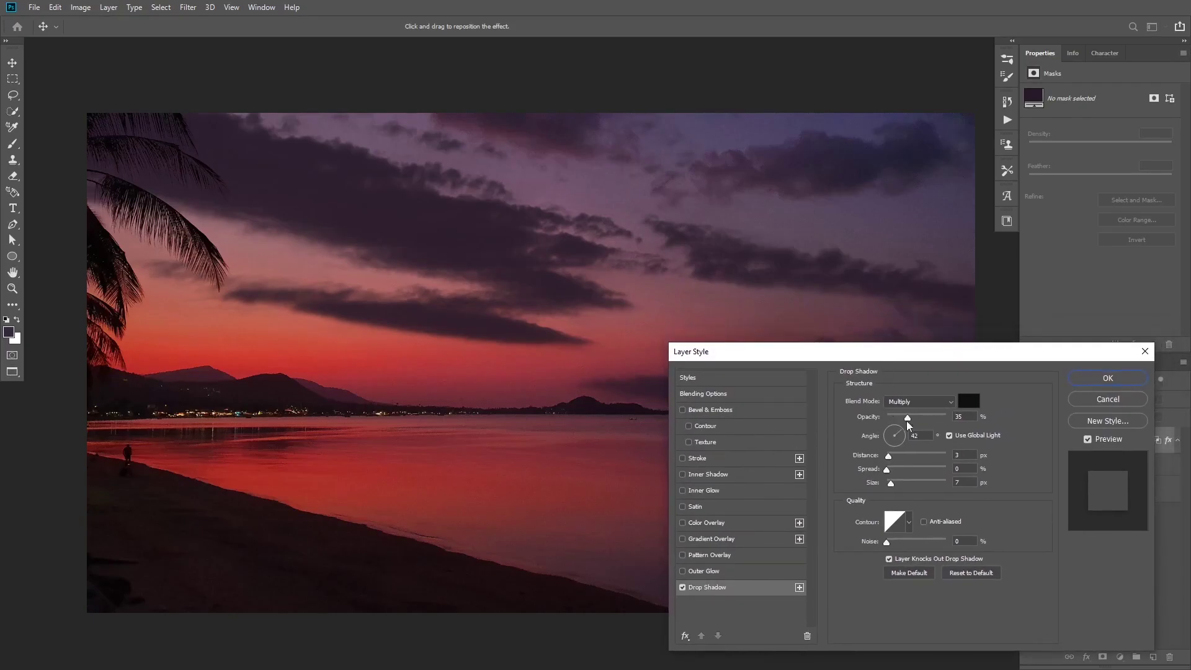
{"action": "left_click", "coordinate": [938, 402]}
{"action": "left_click", "coordinate": [907, 347]}
{"action": "left_click", "coordinate": [965, 403]}
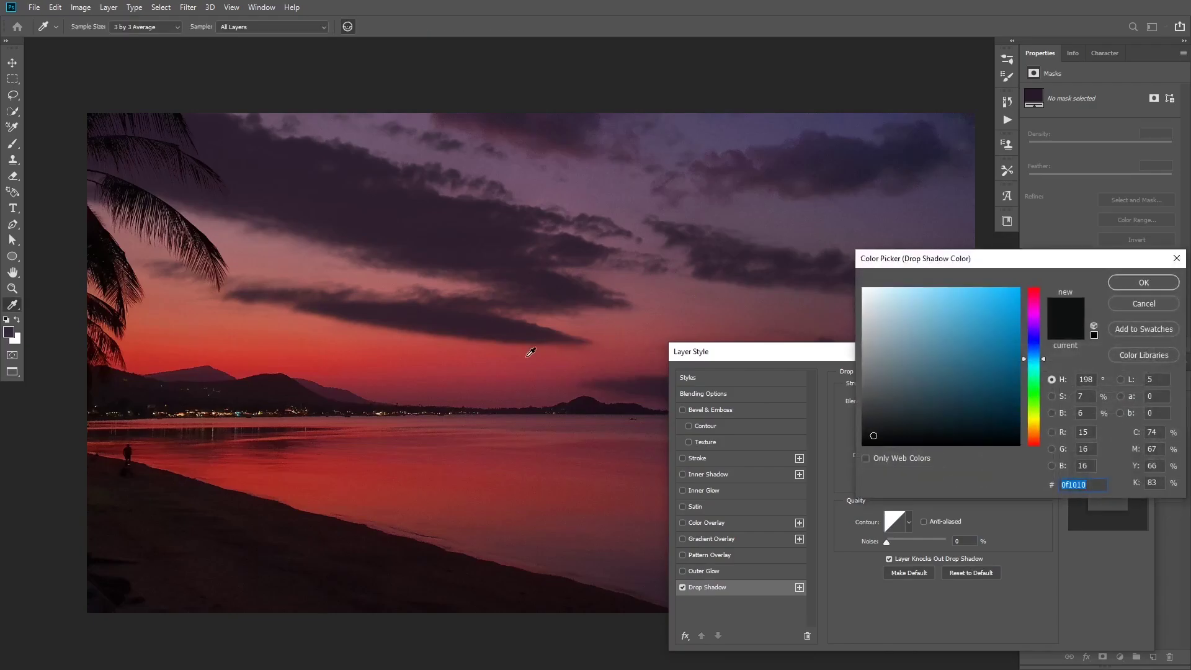
{"action": "left_click", "coordinate": [448, 358]}
{"action": "left_click_drag", "start_coordinate": [446, 356], "coordinate": [269, 348]}
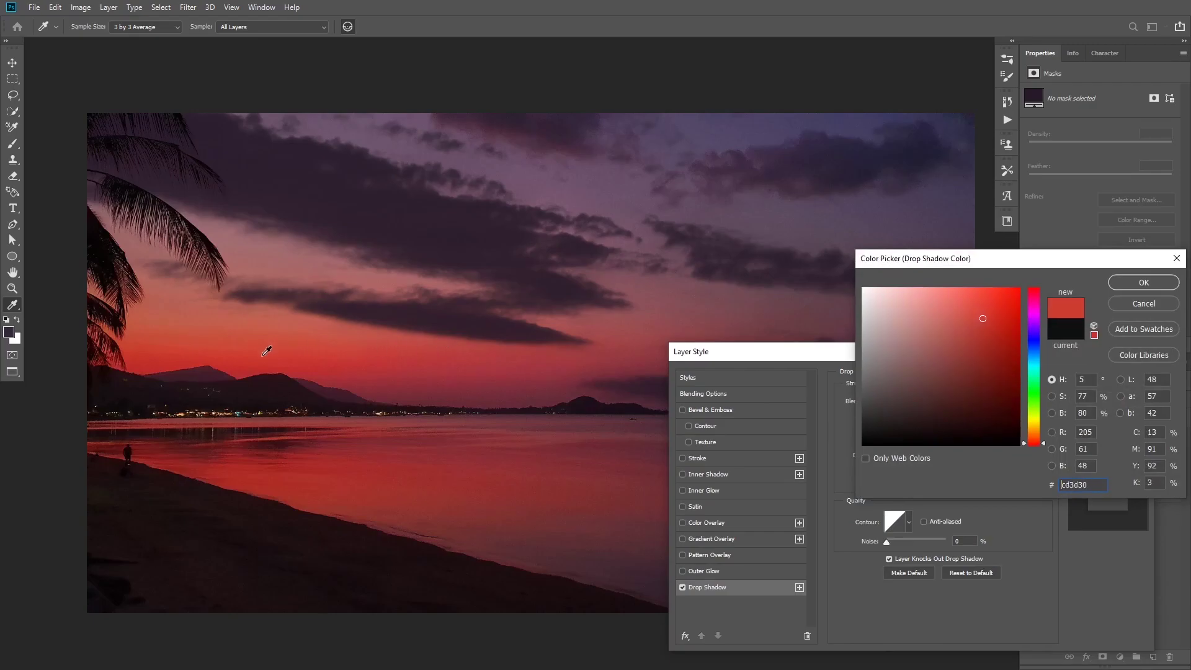
{"action": "left_click", "coordinate": [1125, 287]}
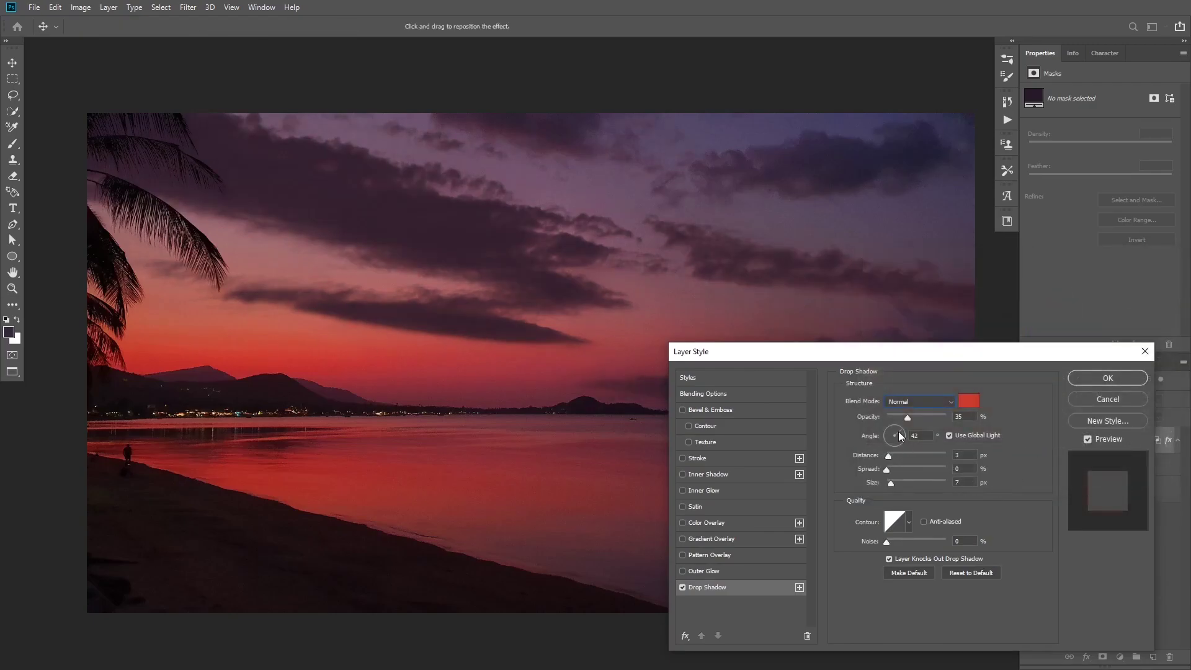
- Set the red drop shadow to 100% opacity, 39° angle and a small 9 px distance
{"action": "mouse_move", "coordinate": [901, 436]}
{"action": "left_mouse_down"}
{"action": "mouse_move", "coordinate": [905, 457]}
{"action": "mouse_move", "coordinate": [949, 417]}
{"action": "mouse_move", "coordinate": [901, 431]}
{"action": "left_mouse_up"}
{"action": "left_click", "coordinate": [893, 456]}
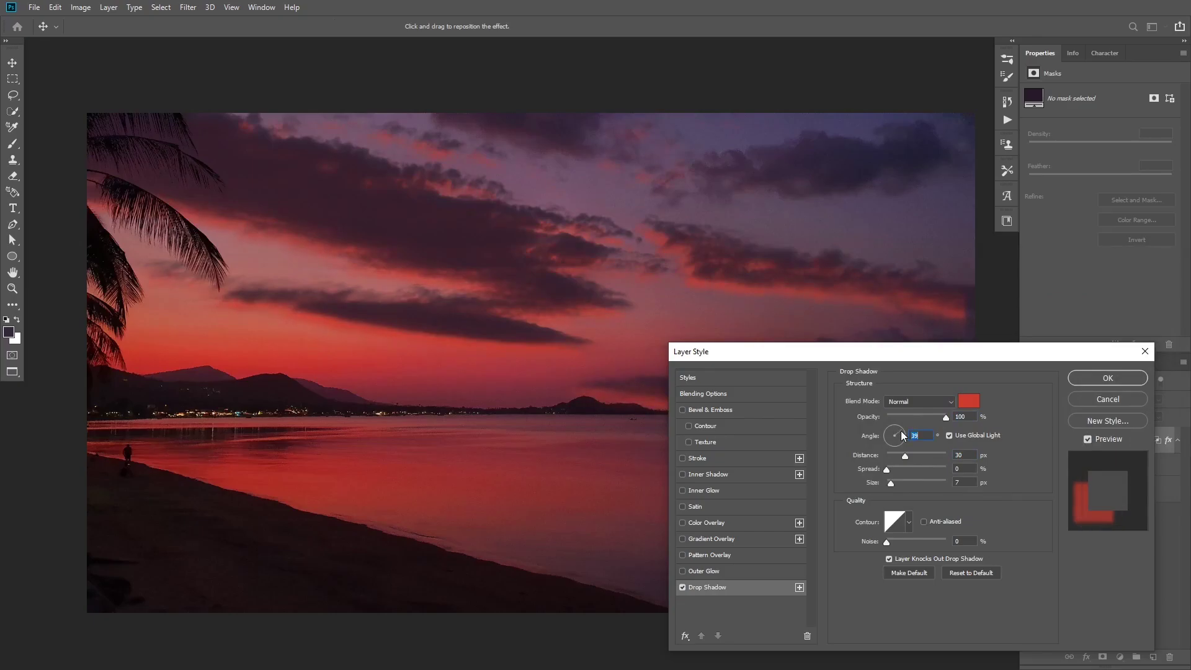
{"action": "left_click_drag", "start_coordinate": [657, 297], "coordinate": [725, 293]}
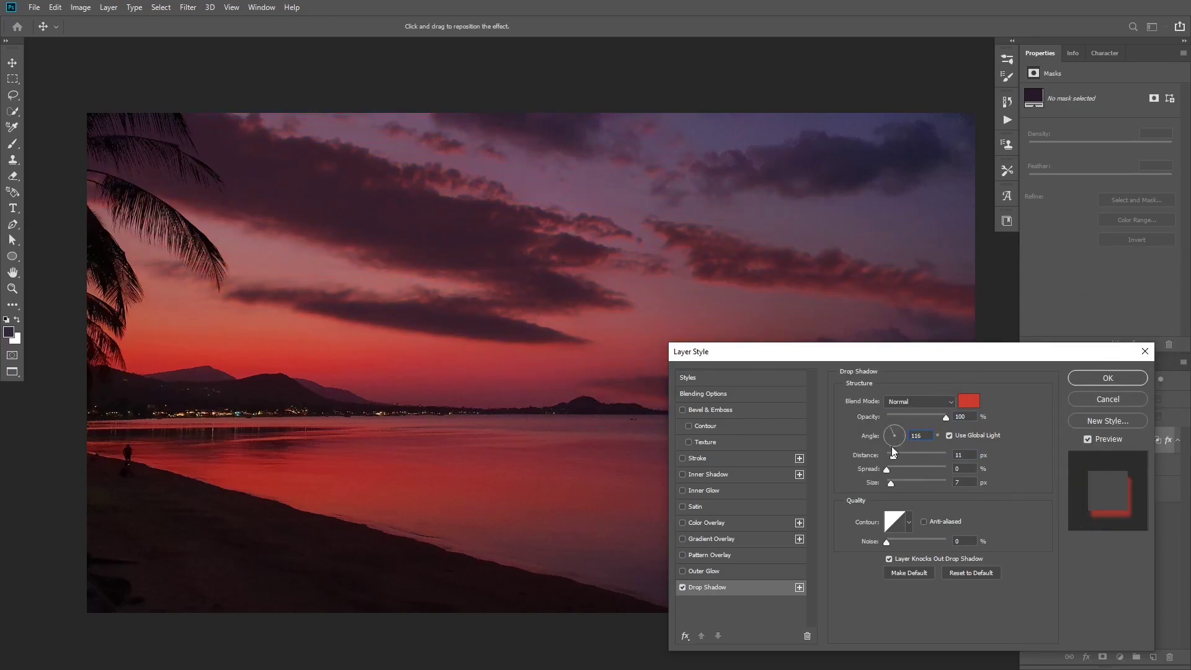
{"action": "key", "text": "Down"}
{"action": "key", "text": "Down"}
{"action": "left_click_drag", "start_coordinate": [893, 456], "coordinate": [891, 455]}
- Switch the red shadow to Overlay with 9 px distance, 9 px size, 94% opacity, checking via Preview
{"action": "left_click", "coordinate": [905, 401]}
{"action": "left_click", "coordinate": [899, 486]}
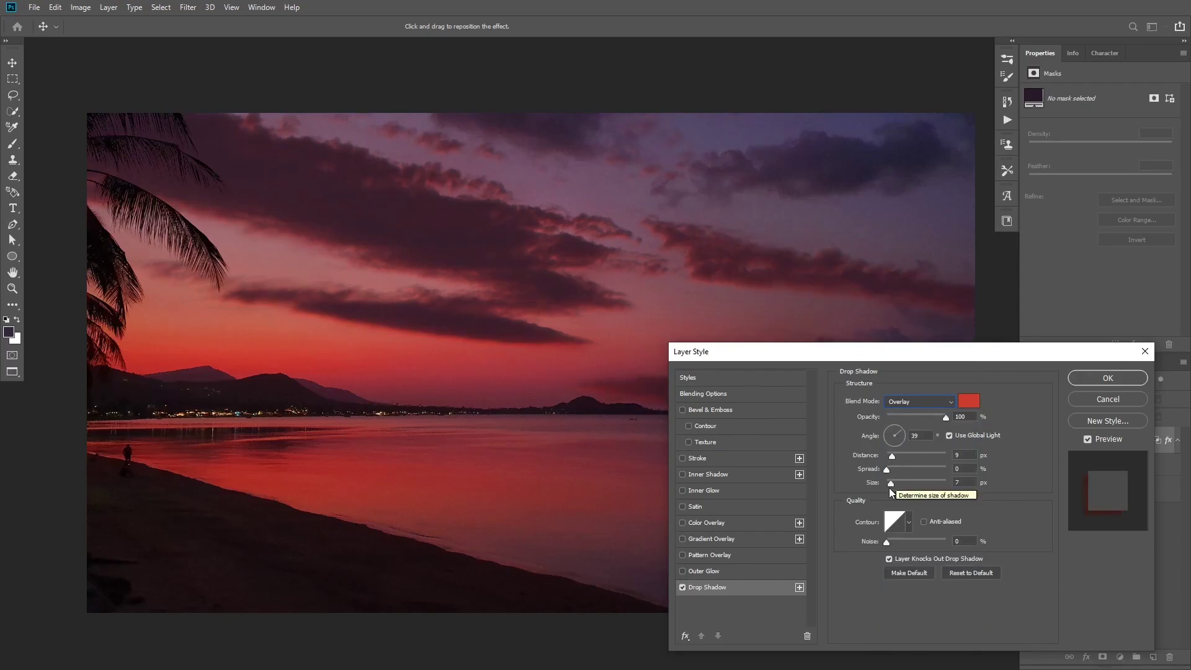
{"action": "left_click_drag", "start_coordinate": [890, 483], "coordinate": [896, 483]}
{"action": "left_click_drag", "start_coordinate": [892, 456], "coordinate": [896, 456]}
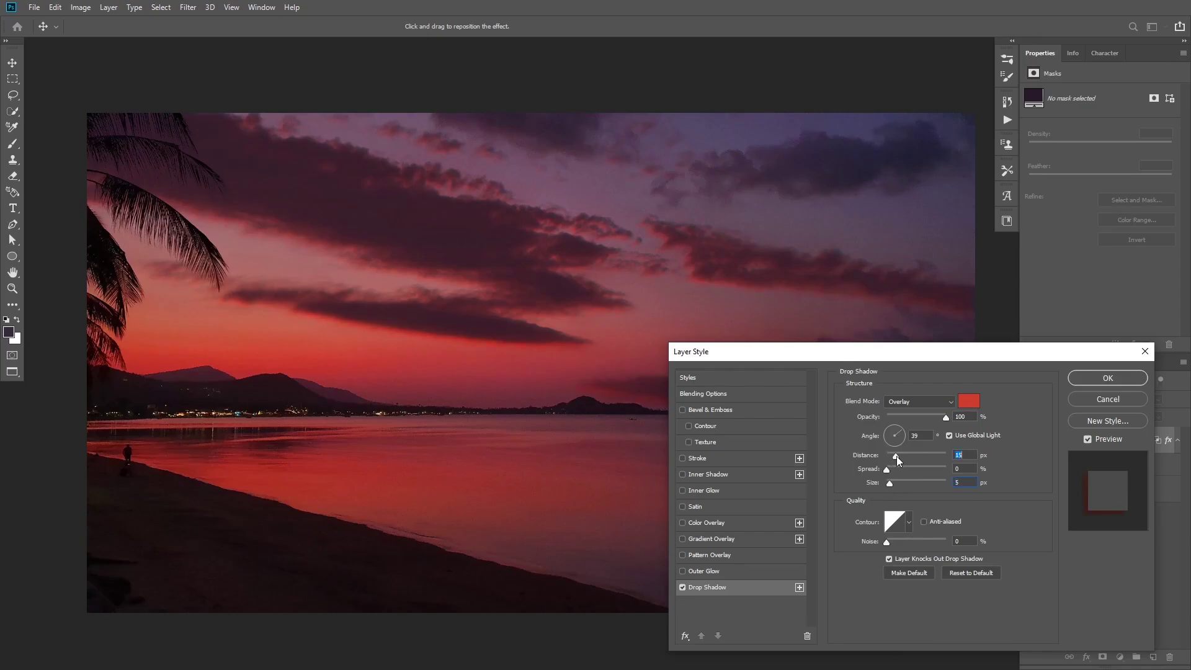
{"action": "left_click_drag", "start_coordinate": [891, 482], "coordinate": [892, 456]}
{"action": "left_click", "coordinate": [1088, 441]}
{"action": "left_click", "coordinate": [1088, 441]}
- Apply the Layer Style, then toggle the Drop Shadow effect off and on to compare
{"action": "key", "text": "space"}
{"action": "left_click", "coordinate": [1125, 383]}
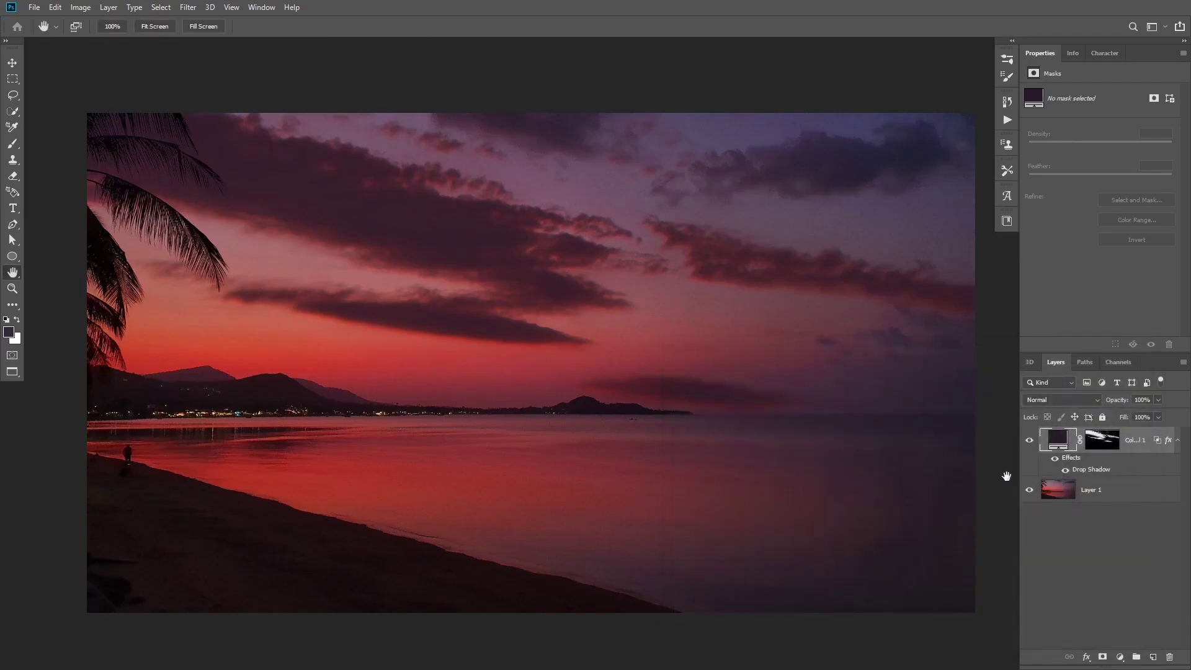
{"action": "left_click", "coordinate": [1066, 470]}
{"action": "left_click", "coordinate": [1066, 470]}
- Split the drop shadow into its own layer and add a layer mask to it
{"action": "right_click", "coordinate": [1083, 470]}
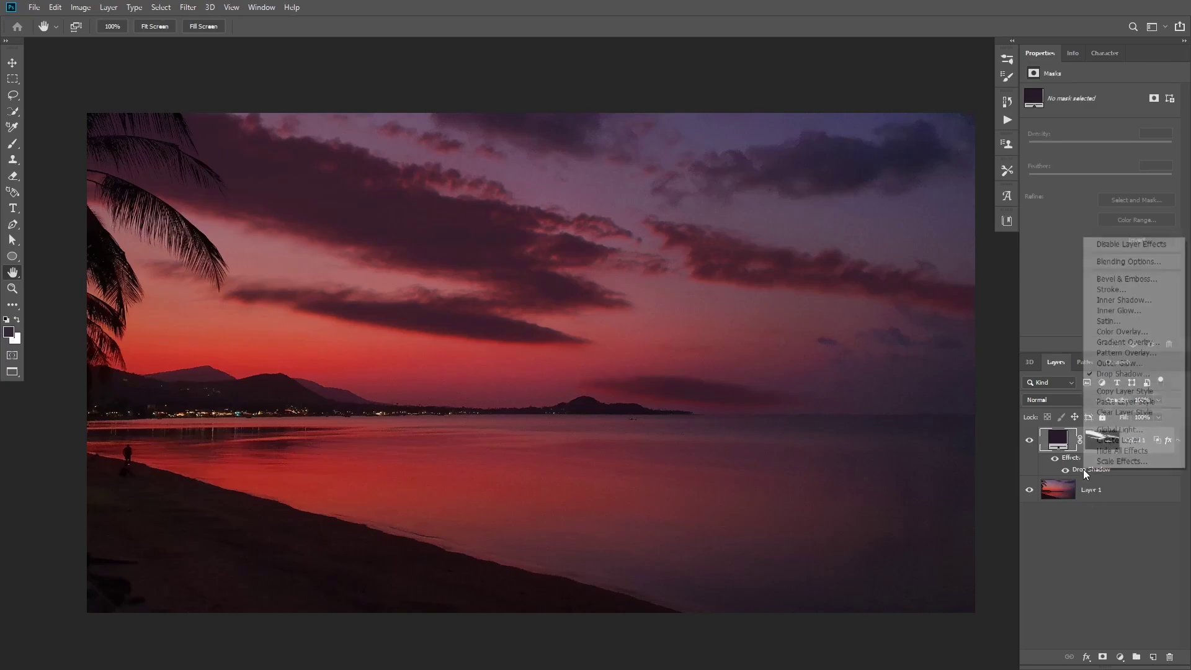
{"action": "left_click", "coordinate": [1122, 440]}
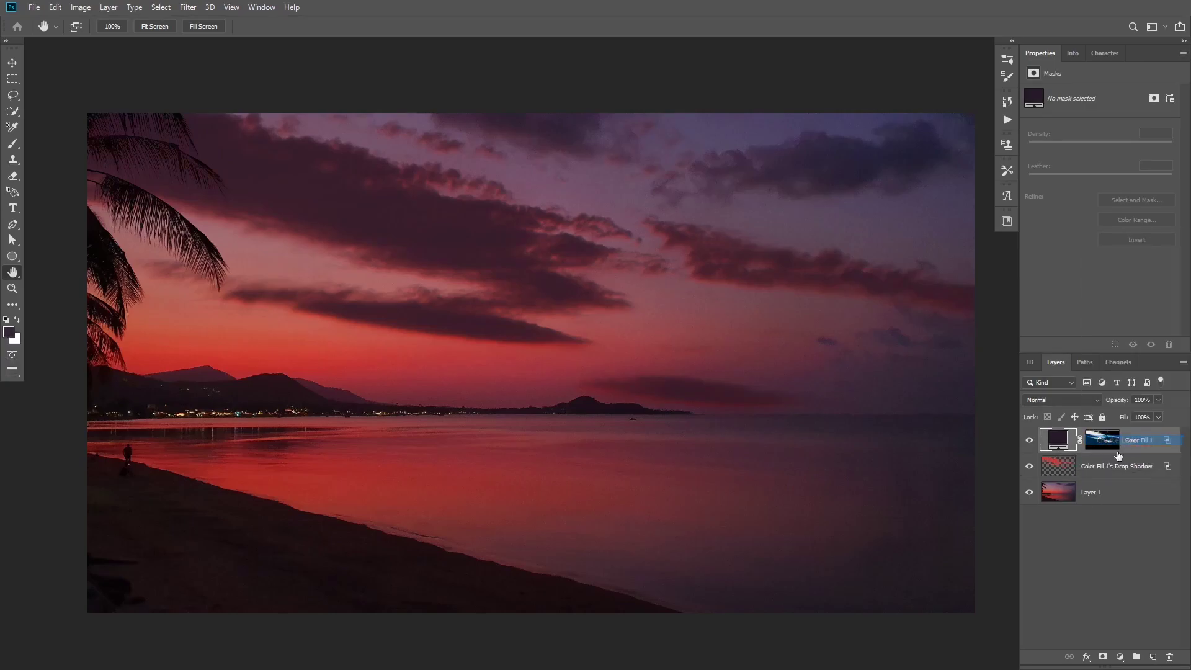
{"action": "left_click", "coordinate": [1023, 467]}
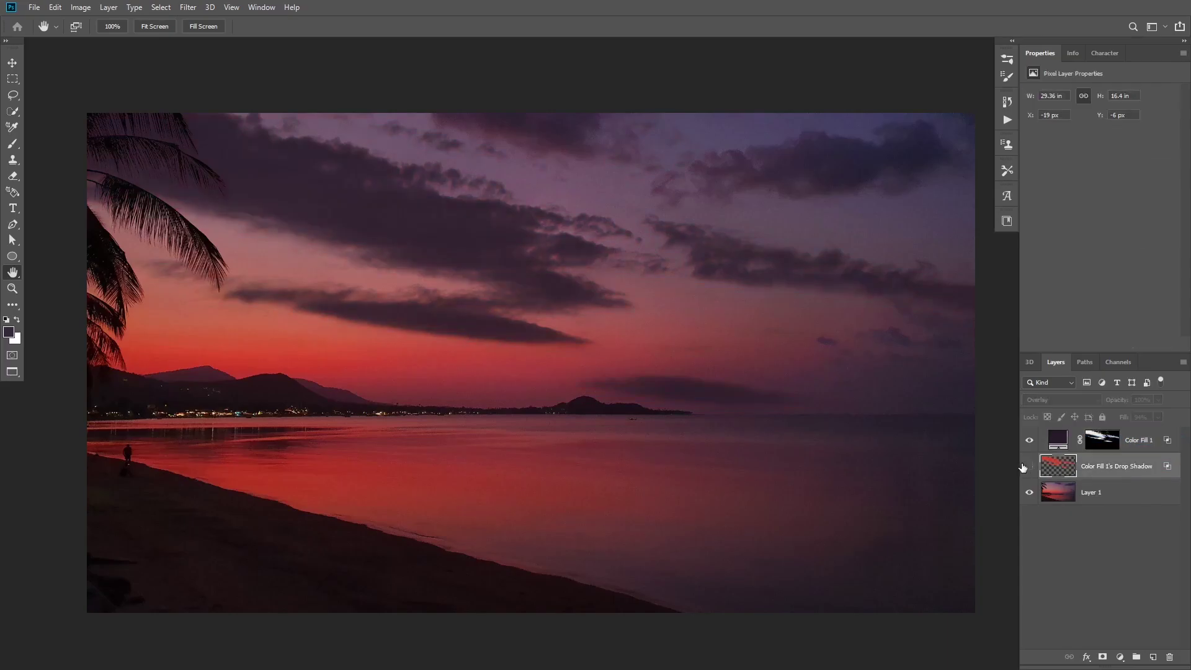
{"action": "left_click", "coordinate": [1103, 657]}
- Pick the Soft Round brush from the Masking Brushes presets
{"action": "key", "text": "b"}
{"action": "key", "text": "x"}
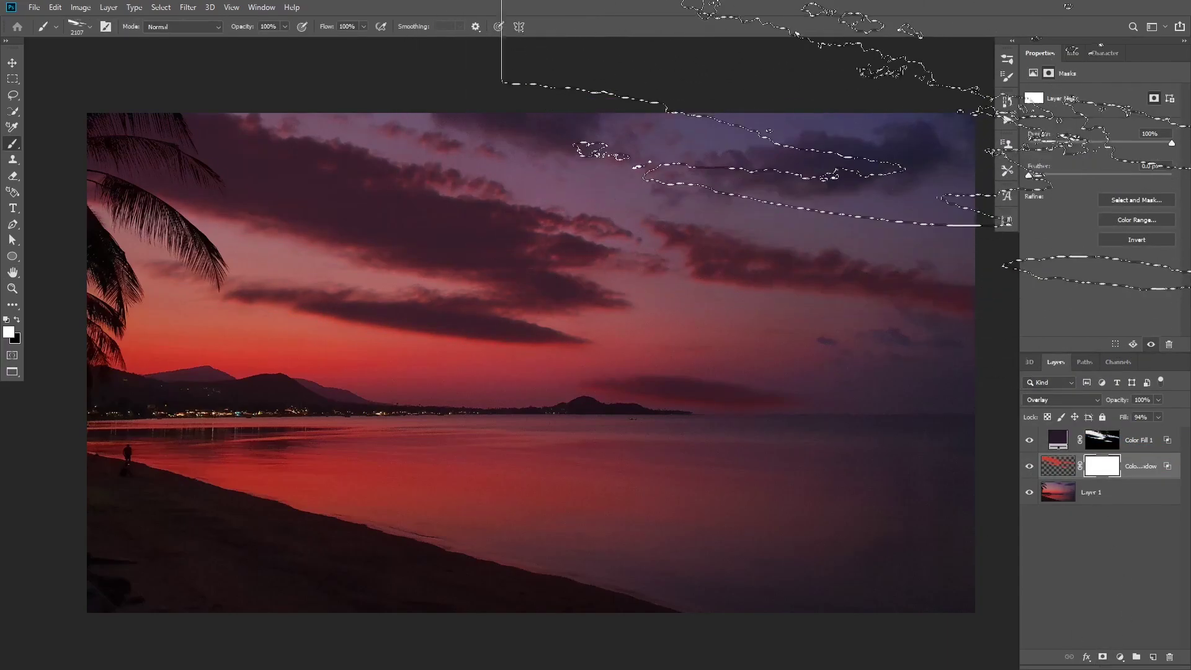
{"action": "left_click", "coordinate": [1007, 76]}
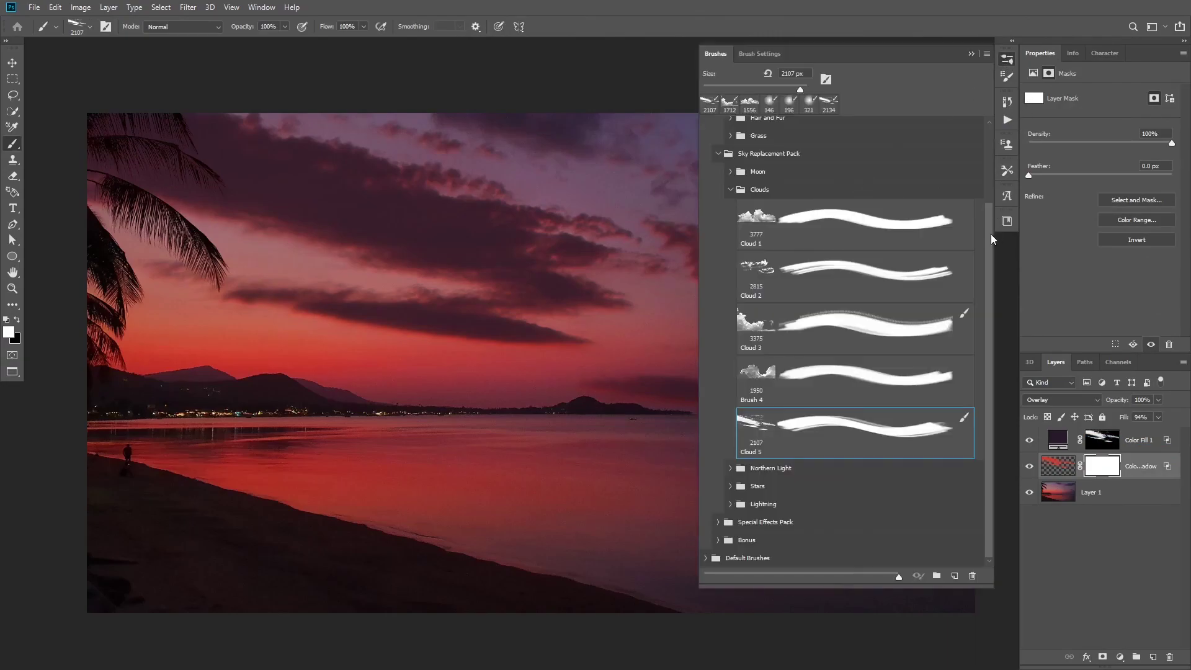
{"action": "left_click_drag", "start_coordinate": [990, 234], "coordinate": [987, 127]}
{"action": "left_click", "coordinate": [730, 161]}
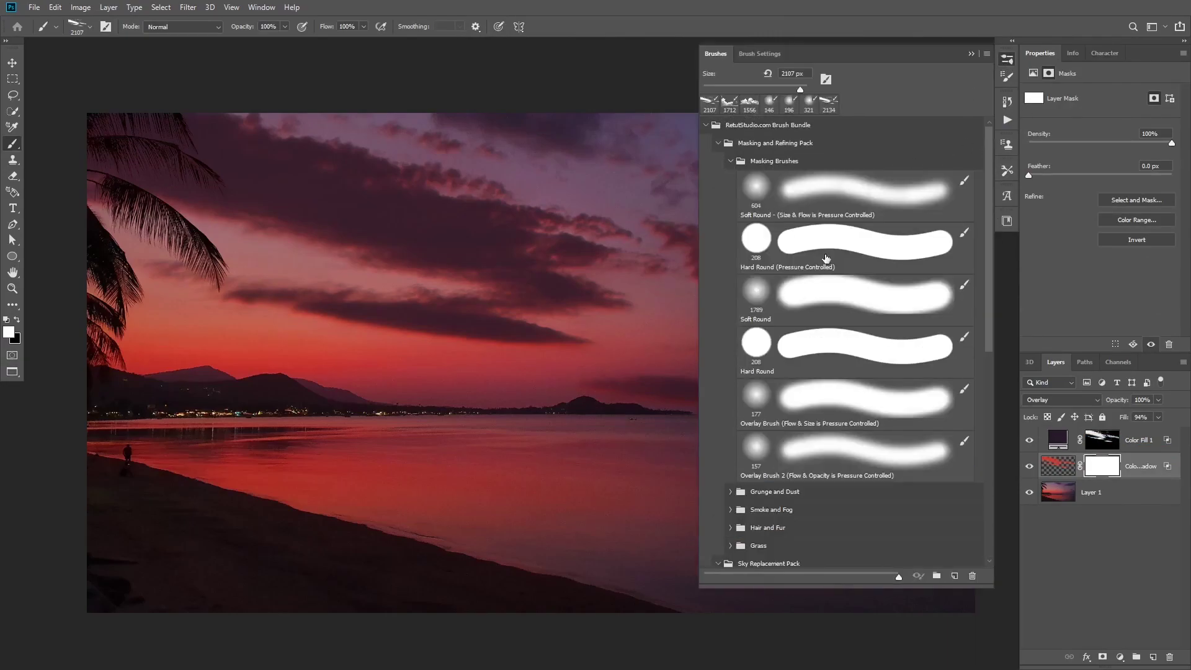
{"action": "left_click", "coordinate": [829, 295]}
{"action": "left_click", "coordinate": [1007, 62]}
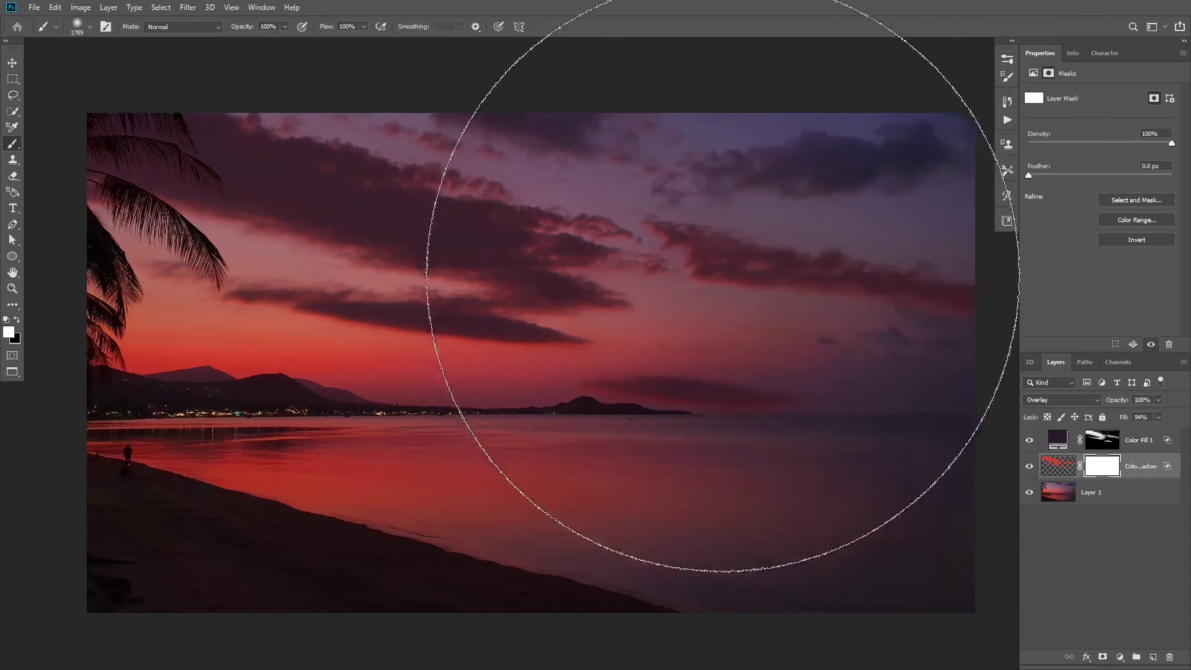
- Set the brush to about 41% opacity and 14% flow, sized 210 px
{"action": "left_click_drag", "start_coordinate": [713, 297], "coordinate": [359, 267]}
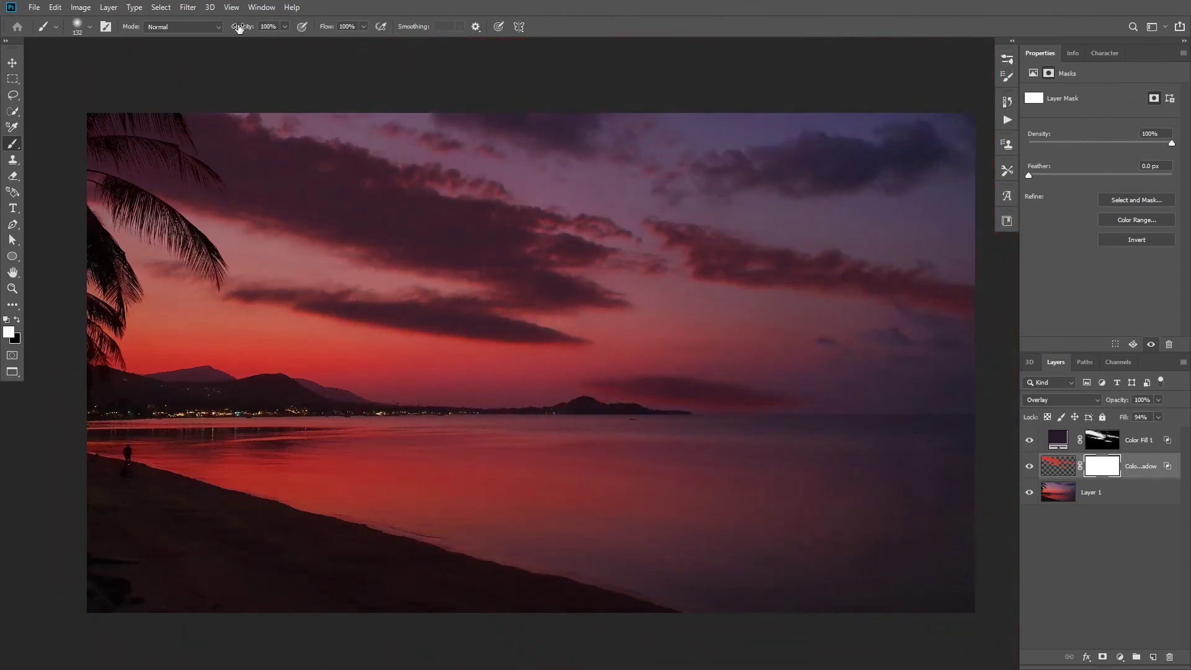
{"action": "left_click_drag", "start_coordinate": [242, 27], "coordinate": [211, 25]}
{"action": "left_click_drag", "start_coordinate": [326, 26], "coordinate": [317, 27]}
{"action": "type", "text": "14"}
{"action": "key", "text": "Return"}
{"action": "left_click_drag", "start_coordinate": [748, 230], "coordinate": [764, 235]}
- Paint black on the mask to hide the red glow over the right sky and sea, raising opacity to 63%
{"action": "key", "text": "x"}
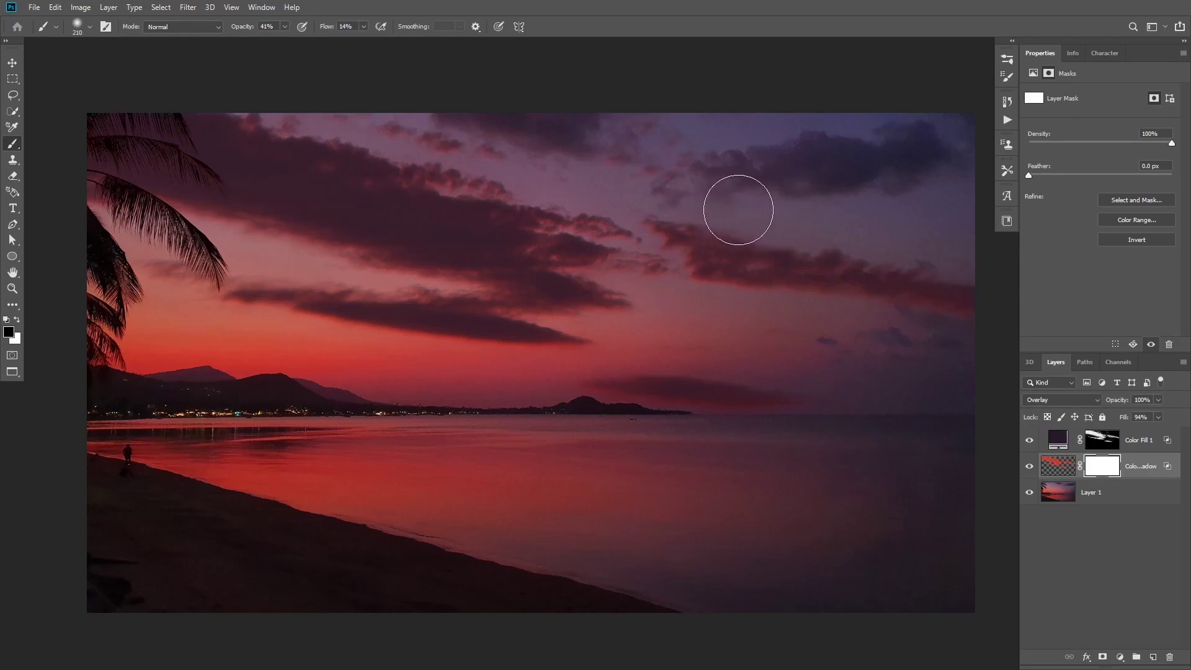
{"action": "mouse_move", "coordinate": [918, 254]}
{"action": "left_mouse_down"}
{"action": "mouse_move", "coordinate": [860, 257]}
{"action": "mouse_move", "coordinate": [902, 271]}
{"action": "mouse_move", "coordinate": [936, 272]}
{"action": "mouse_move", "coordinate": [859, 242]}
{"action": "left_mouse_up"}
{"action": "left_click_drag", "start_coordinate": [239, 27], "coordinate": [249, 27]}
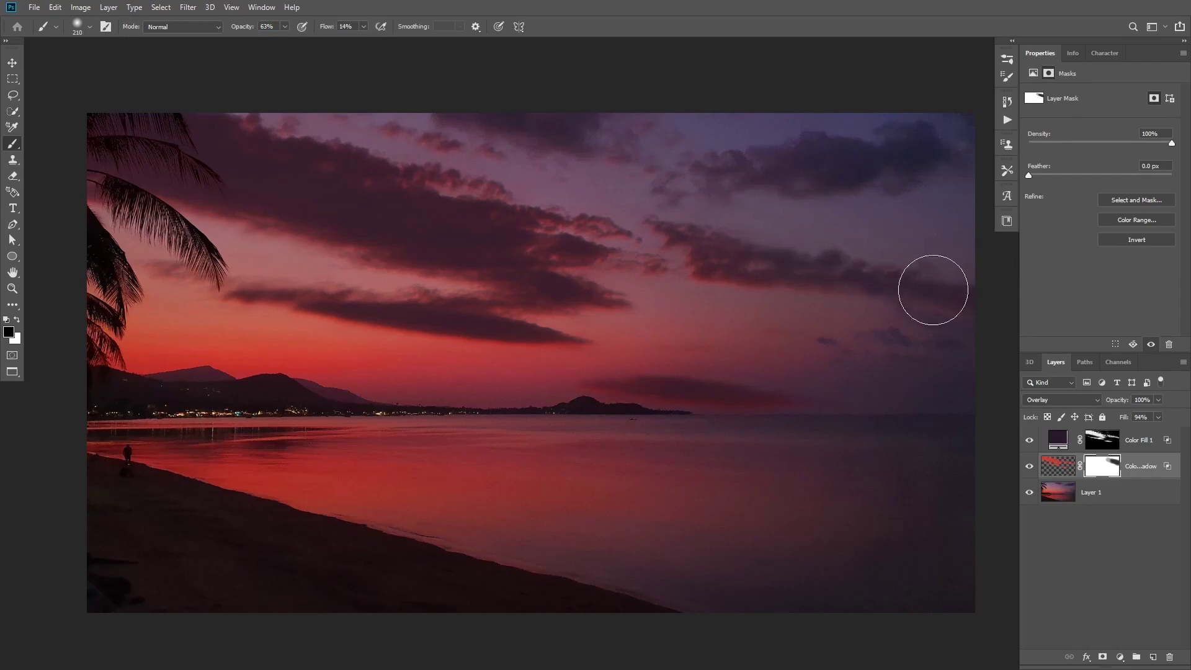
{"action": "key", "text": "bracketleft"}
{"action": "key", "text": "bracketleft"}
{"action": "mouse_move", "coordinate": [782, 380]}
{"action": "left_mouse_down"}
{"action": "mouse_move", "coordinate": [713, 354]}
{"action": "mouse_move", "coordinate": [705, 426]}
{"action": "mouse_move", "coordinate": [657, 434]}
{"action": "mouse_move", "coordinate": [806, 469]}
{"action": "left_mouse_up"}
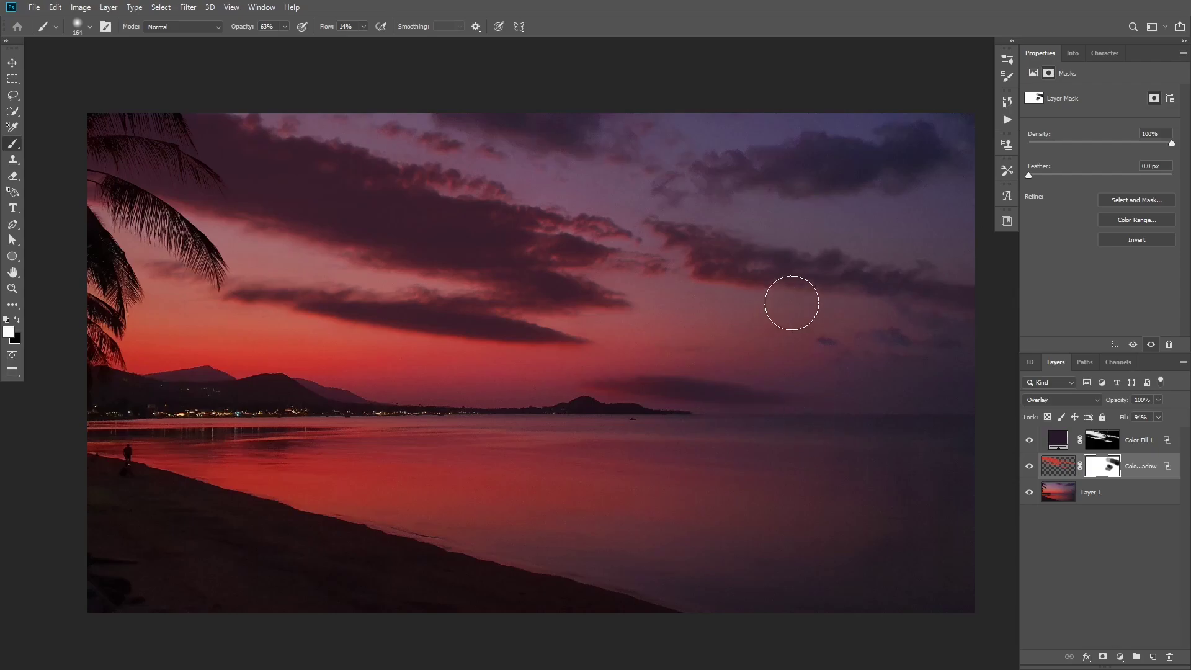
{"action": "key", "text": "bracketleft"}
{"action": "key", "text": "bracketleft"}
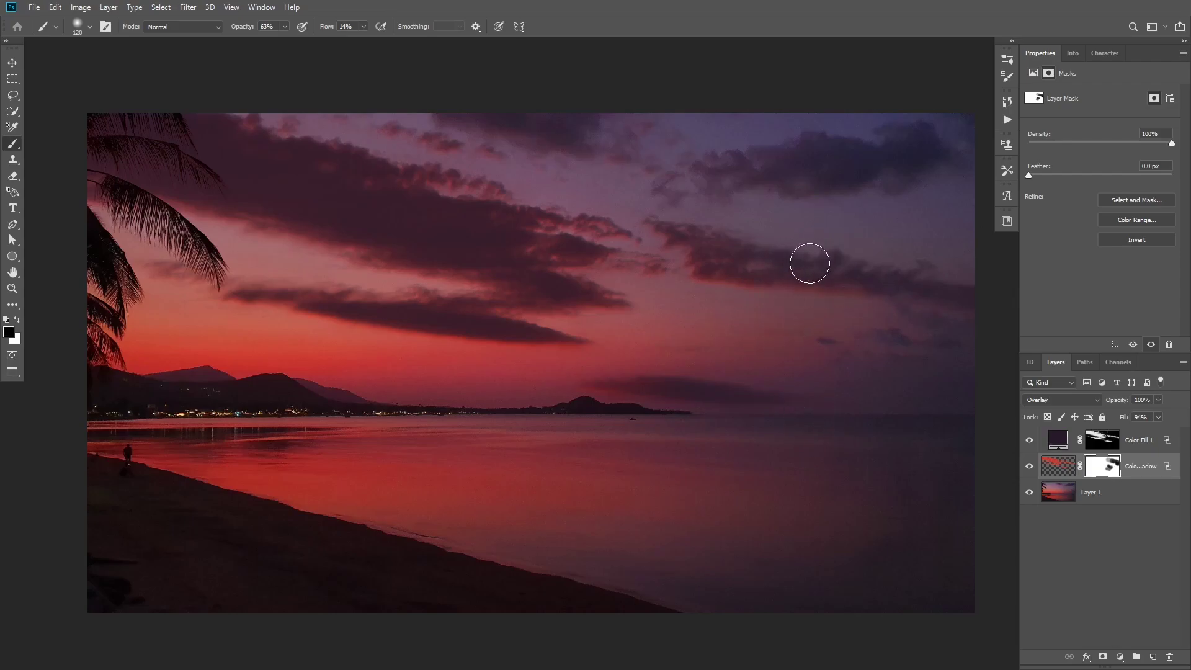